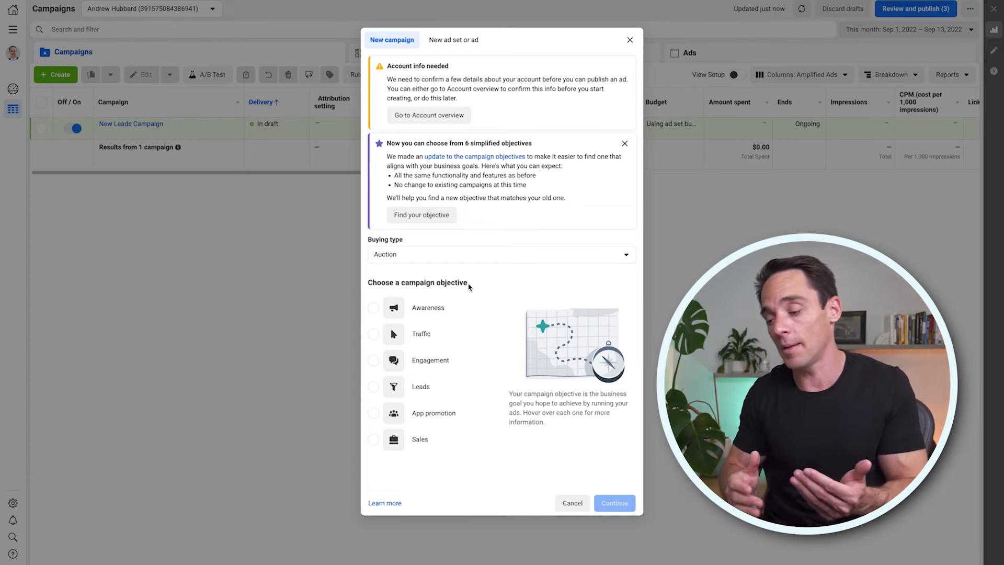
Step: Choose Leads as the campaign objective and continue to the campaign setup
{"action": "mouse_move", "coordinate": [431, 305]}
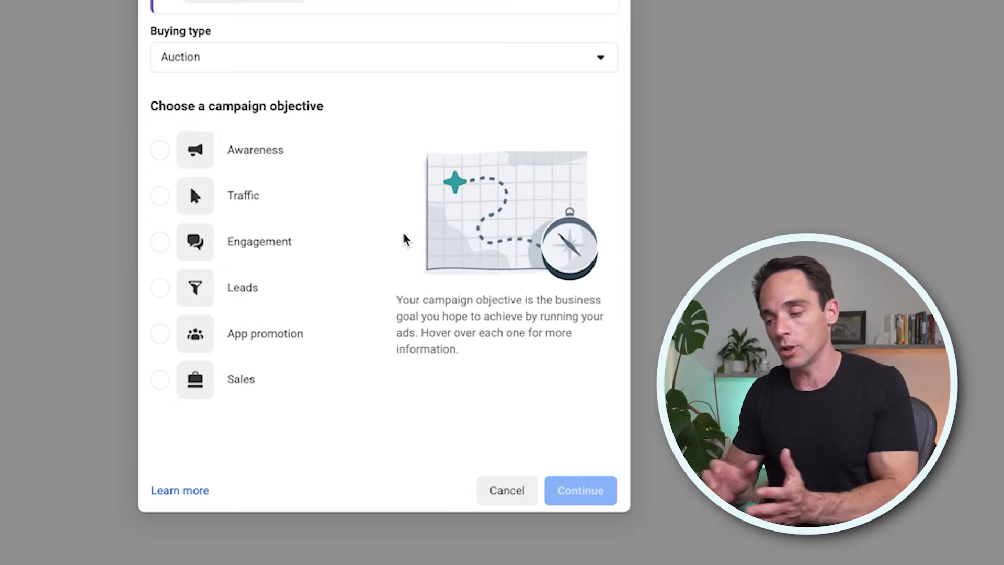
{"action": "mouse_move", "coordinate": [325, 199]}
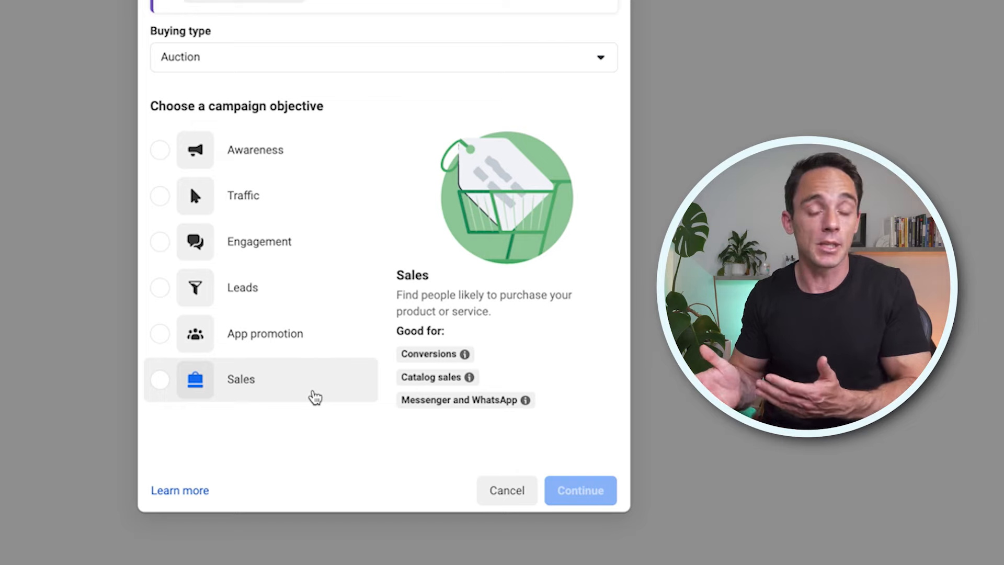
{"action": "left_click", "coordinate": [294, 295]}
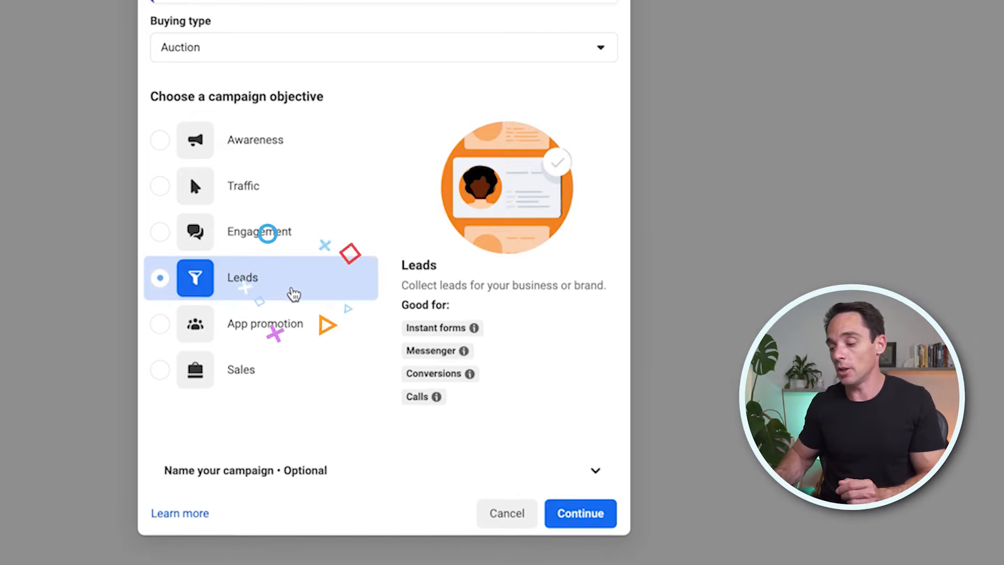
{"action": "left_click", "coordinate": [579, 511]}
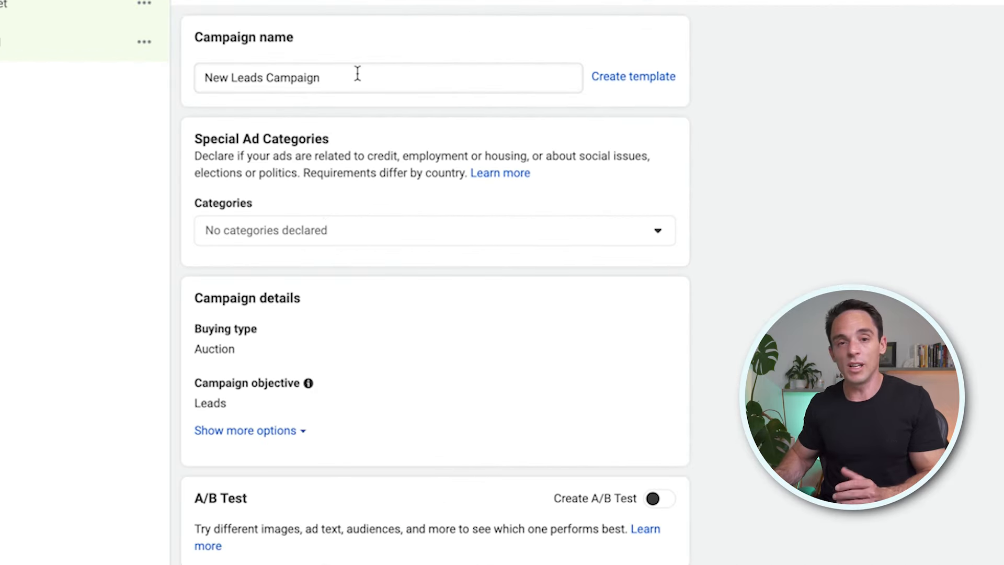
Step: Open the New Leads Ad Set and set its conversion location to Website
{"action": "left_click", "coordinate": [358, 74]}
{"action": "key", "text": "ctrl+a"}
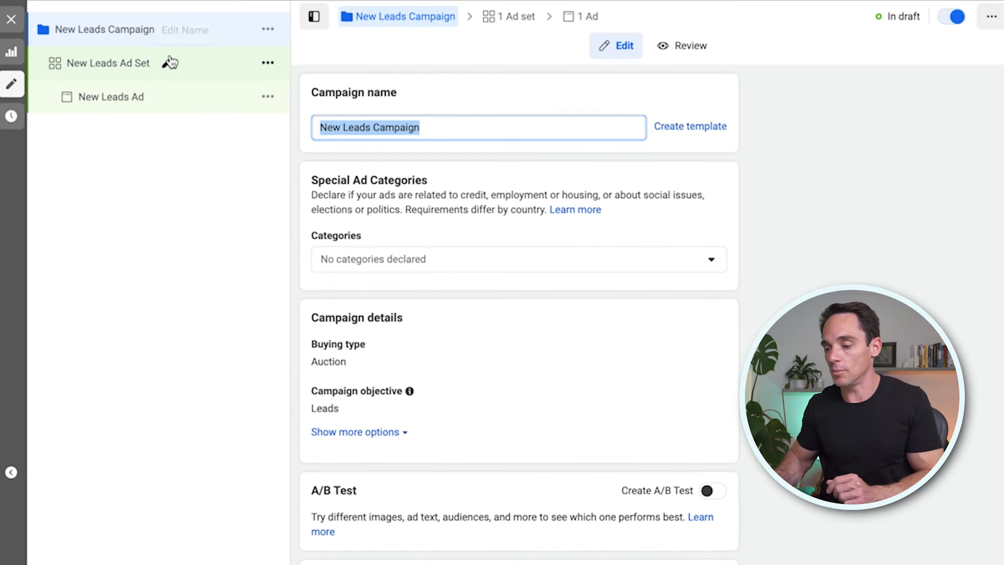
{"action": "left_click", "coordinate": [123, 63]}
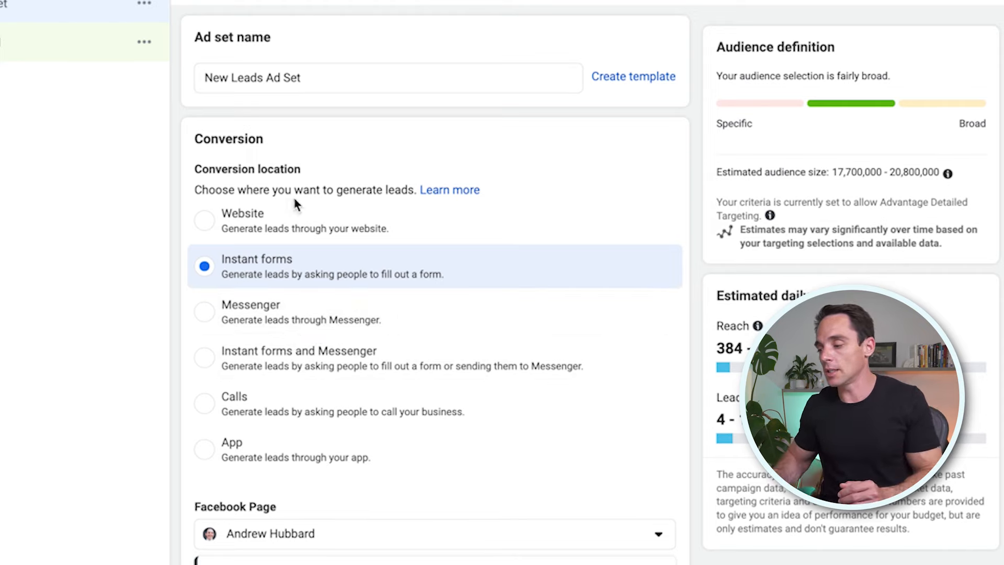
{"action": "left_click", "coordinate": [292, 215]}
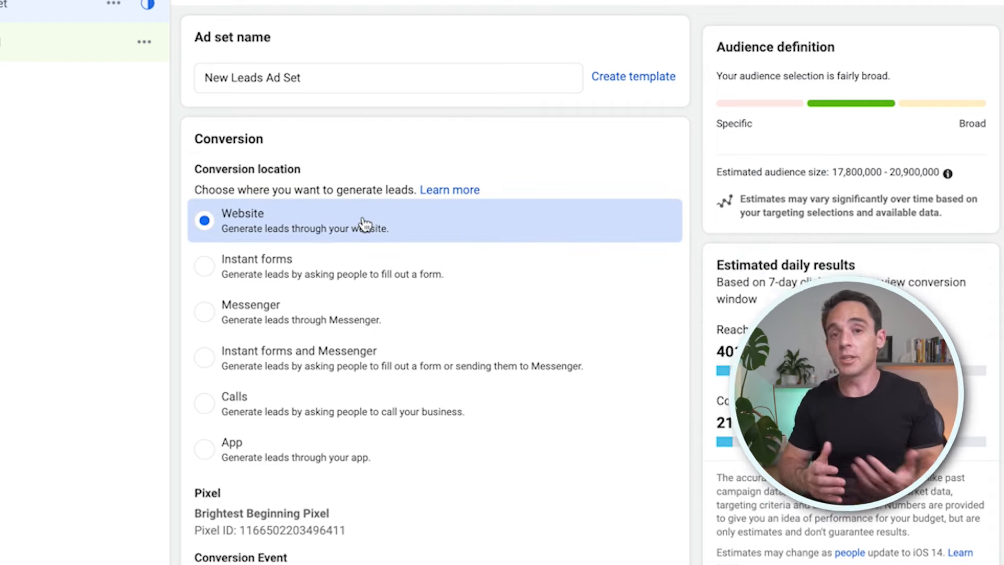
{"action": "left_click", "coordinate": [260, 268]}
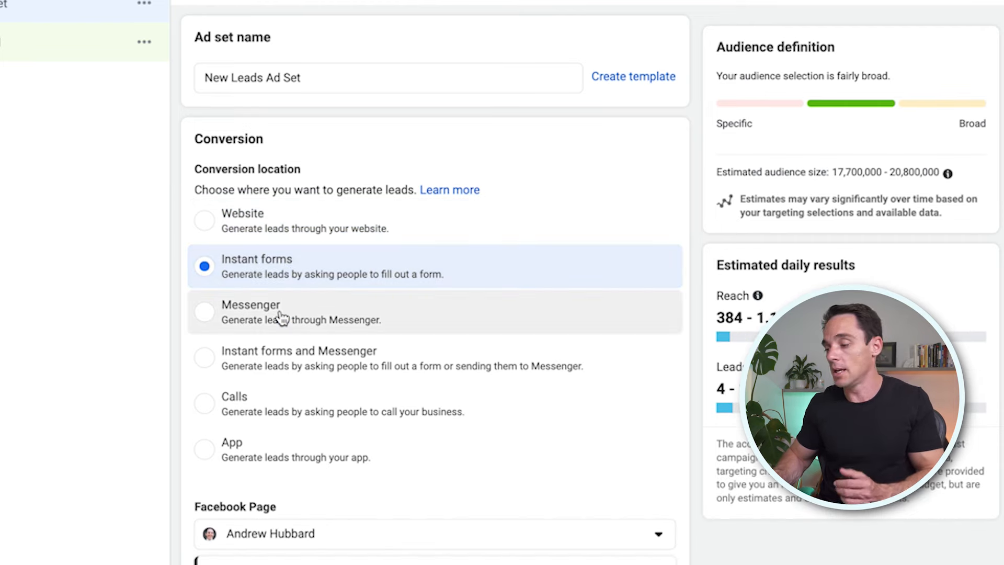
{"action": "left_click", "coordinate": [291, 226]}
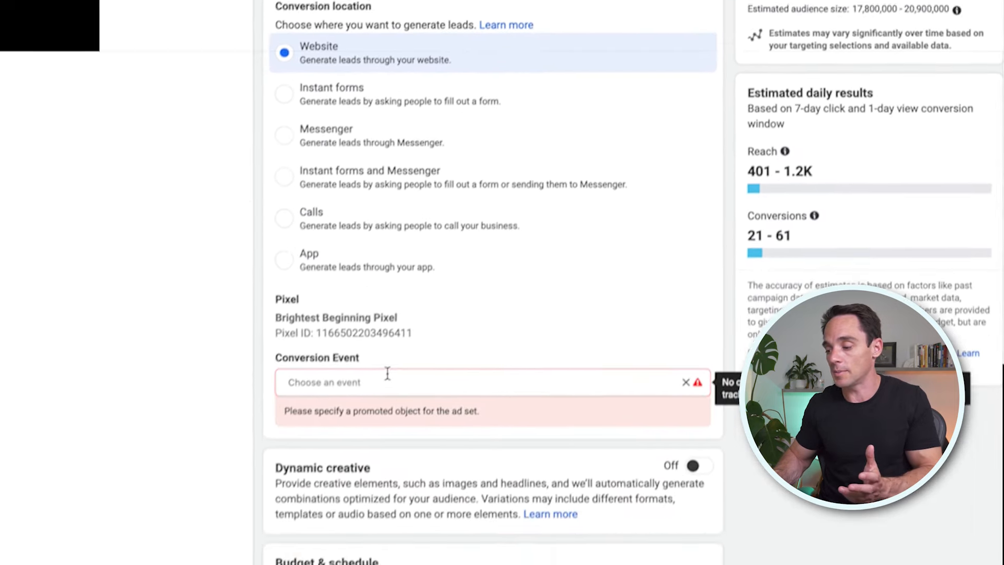
Step: Set the ad set's conversion event to Lead
{"action": "left_click", "coordinate": [324, 563]}
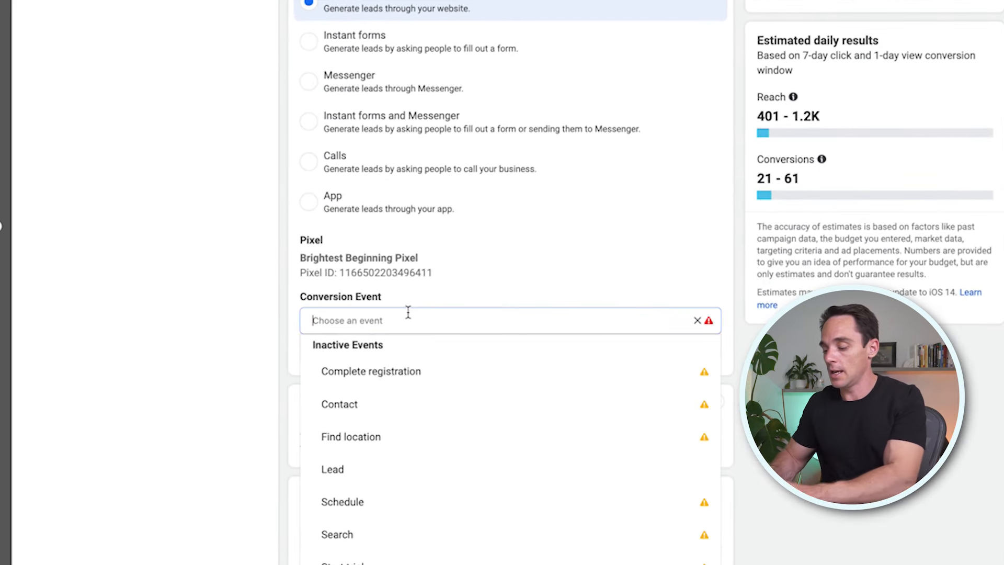
{"action": "type", "text": "lead"}
{"action": "left_click", "coordinate": [381, 373]}
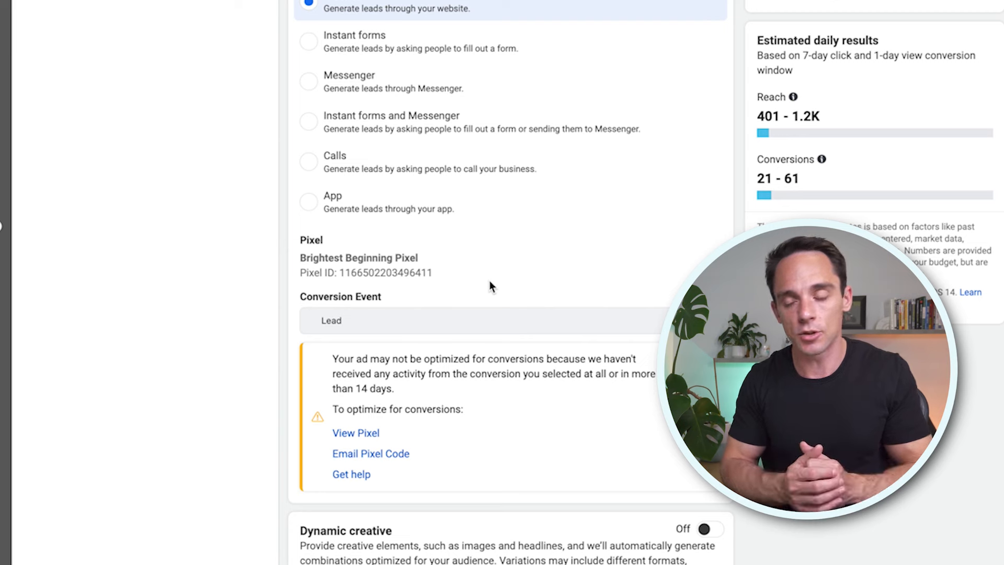
Step: Review the ad set's daily budget amount and its schedule settings
{"action": "scroll", "coordinate": [490, 283], "scroll_direction": "down", "scroll_amount": 7}
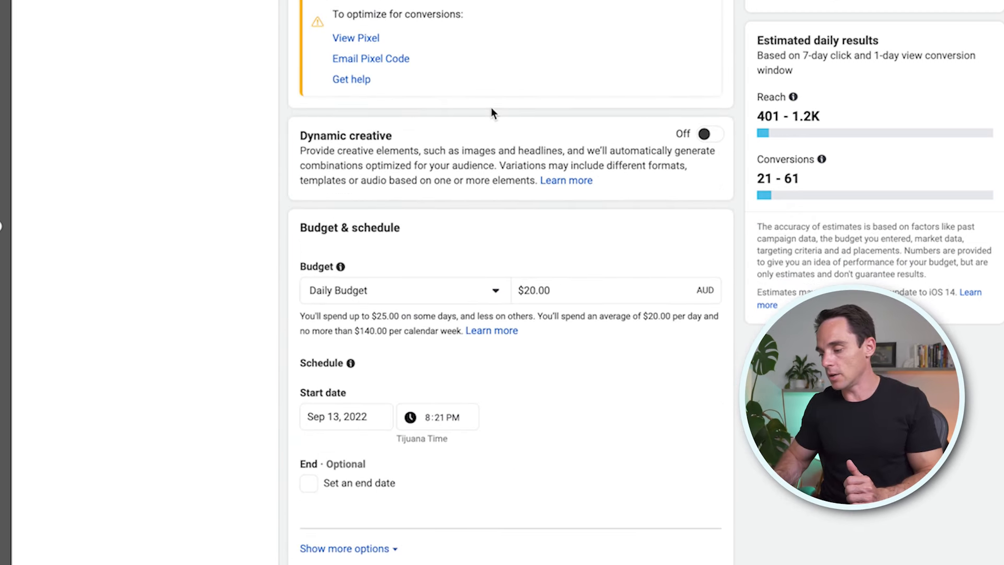
{"action": "left_click", "coordinate": [536, 290]}
{"action": "left_click", "coordinate": [559, 289]}
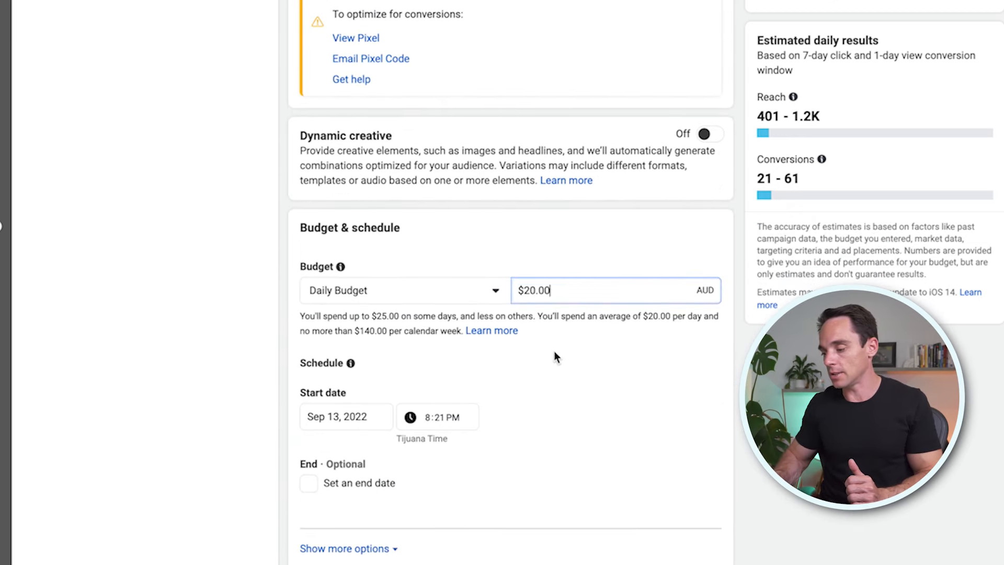
{"action": "scroll", "coordinate": [555, 356], "scroll_direction": "down", "scroll_amount": 3}
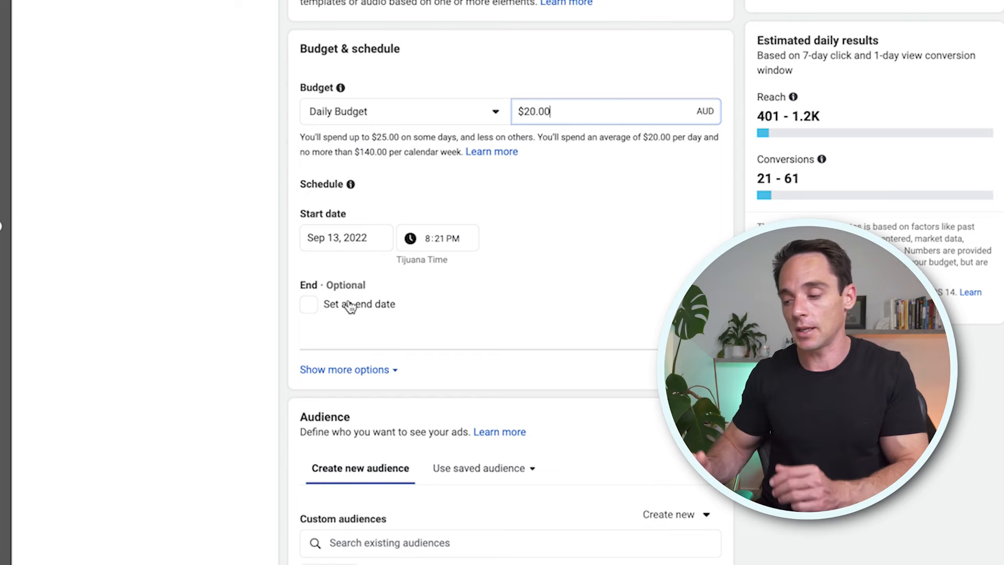
Step: Open the audience locations for editing and keep People living in or recently in this location as the location type
{"action": "scroll", "coordinate": [381, 353], "scroll_direction": "down", "scroll_amount": 9}
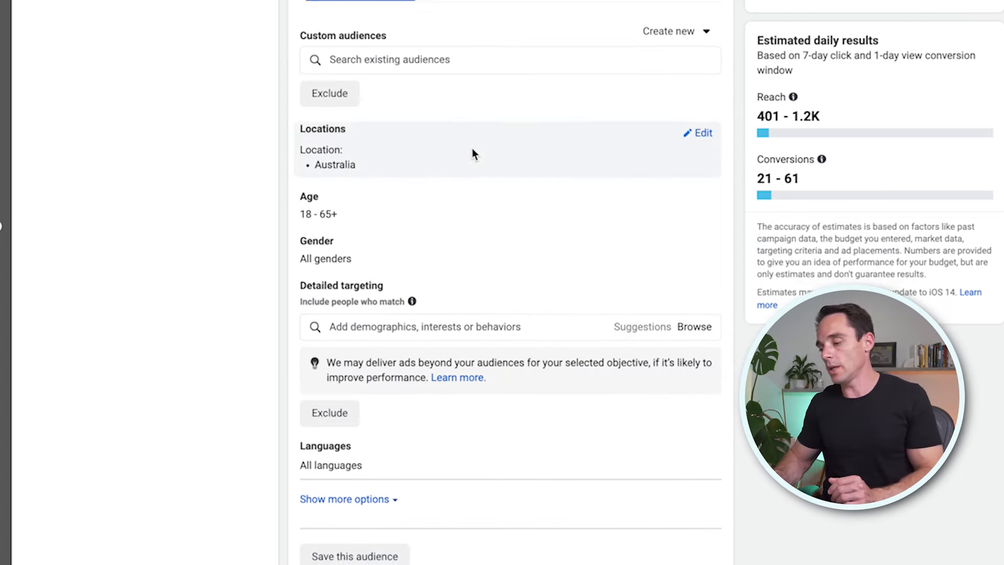
{"action": "scroll", "coordinate": [461, 136], "scroll_direction": "down", "scroll_amount": 1}
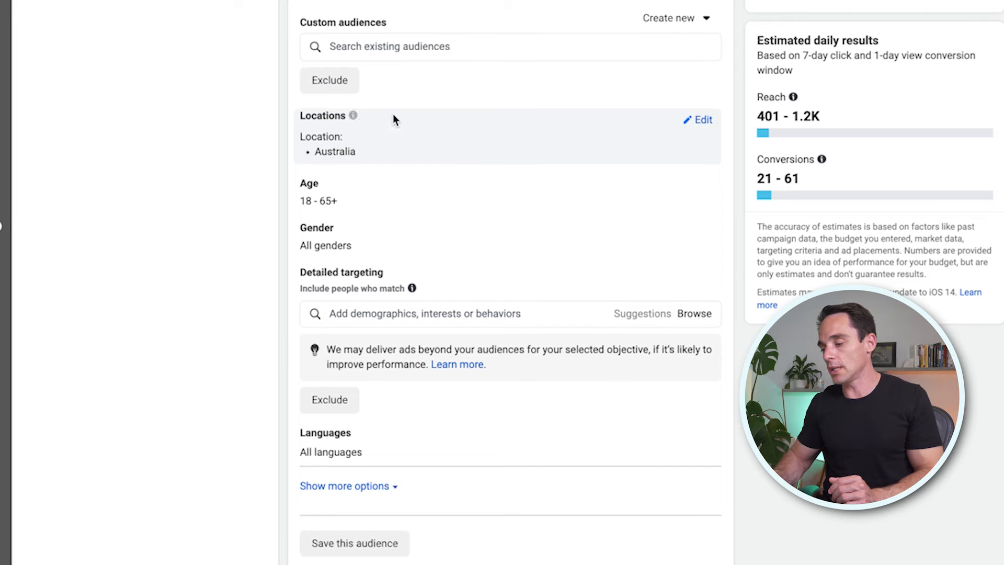
{"action": "left_click", "coordinate": [705, 122]}
{"action": "left_click", "coordinate": [472, 154]}
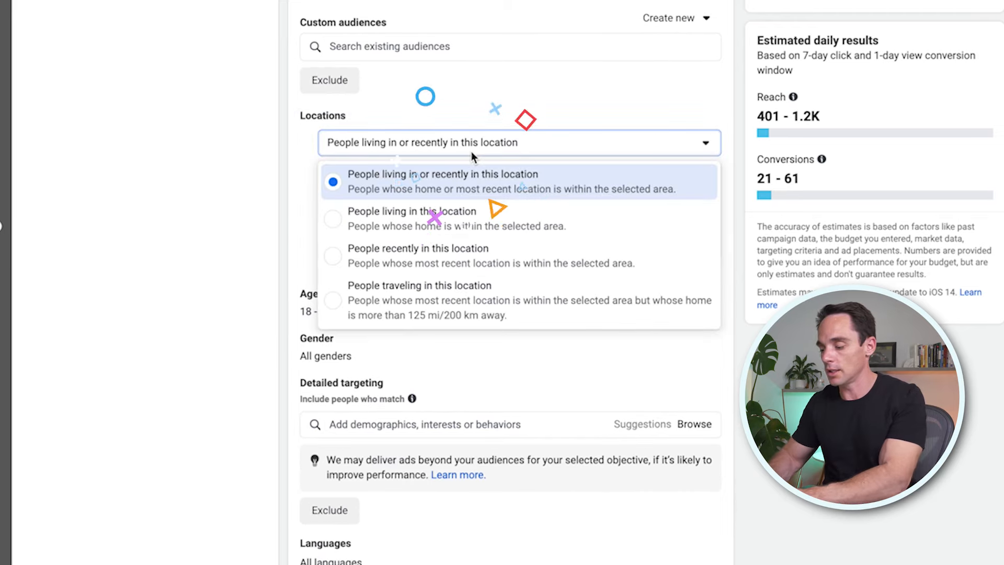
{"action": "left_click", "coordinate": [473, 144]}
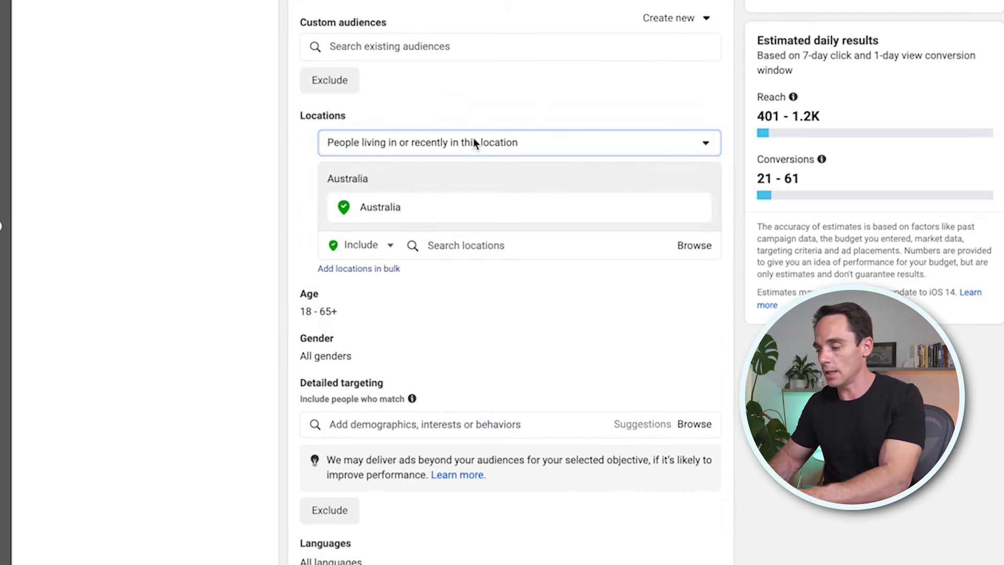
Step: Search the locations for Sydney and target Sydney, New South Wales, Australia
{"action": "left_click", "coordinate": [455, 242]}
{"action": "type", "text": "au"}
{"action": "key", "text": "BackSpace"}
{"action": "key", "text": "BackSpace"}
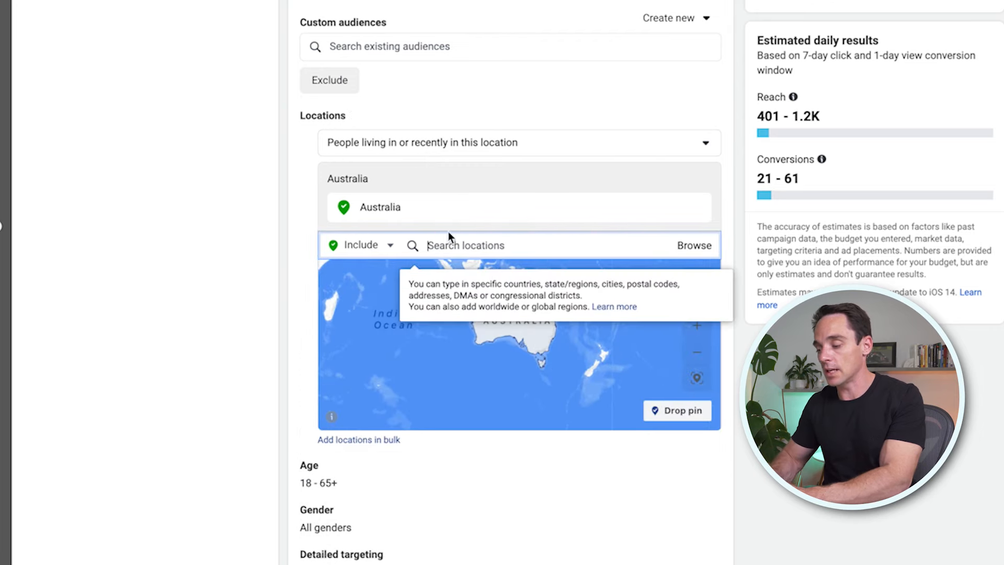
{"action": "type", "text": "Sydne"}
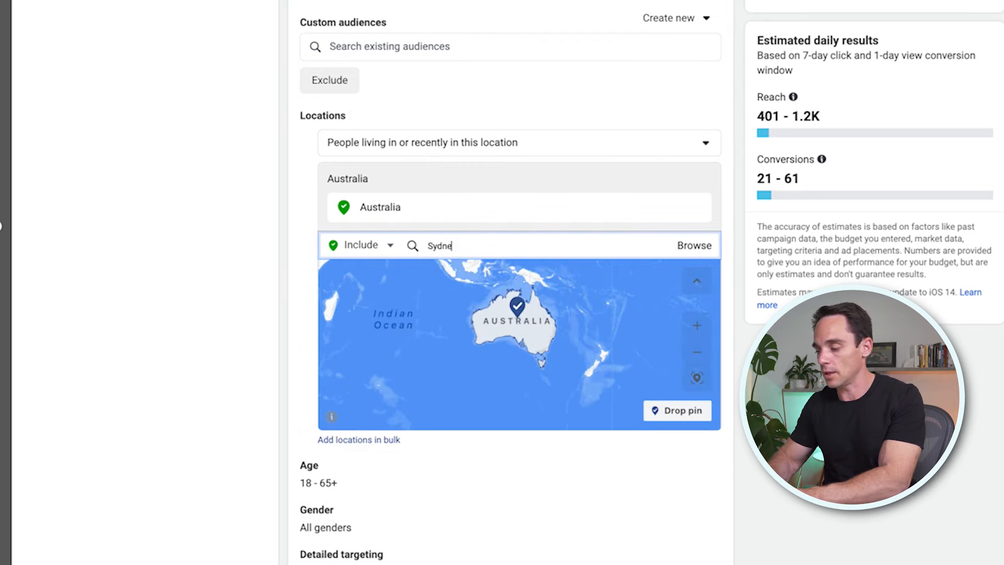
{"action": "type", "text": "y"}
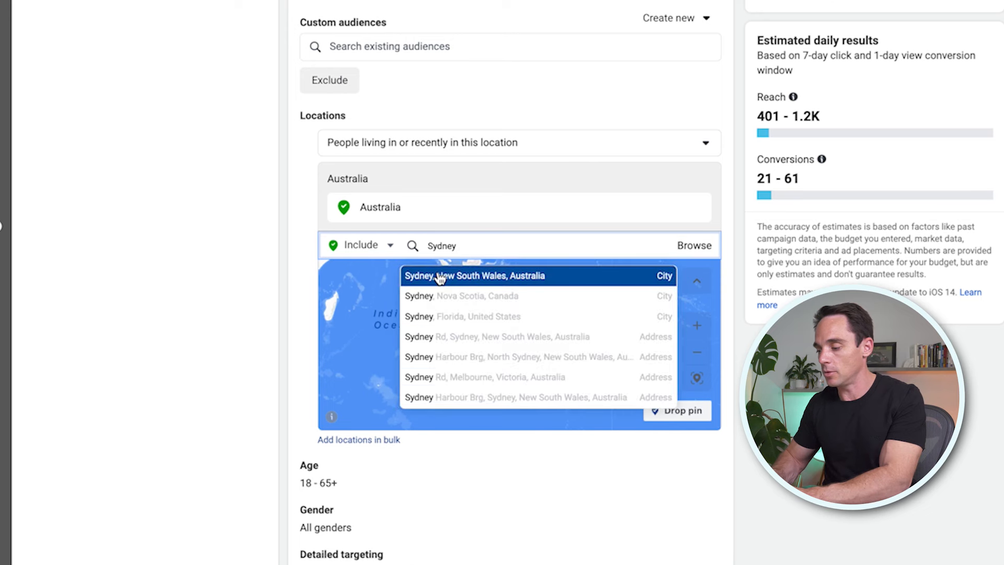
{"action": "left_click", "coordinate": [439, 278]}
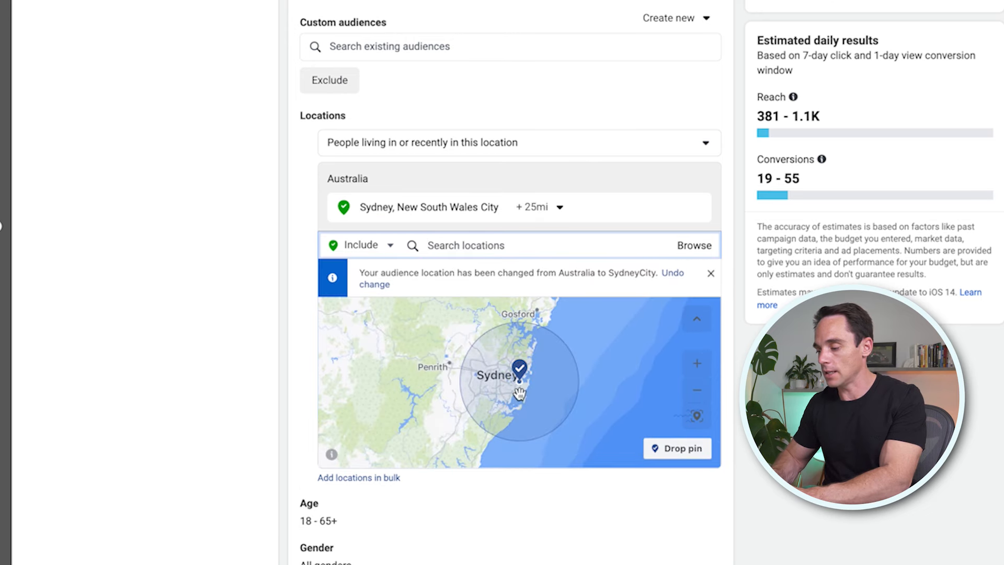
Step: Set the radius around Sydney to 17 mi and remove Sydney from the targeted locations
{"action": "left_click", "coordinate": [548, 208]}
{"action": "left_click_drag", "start_coordinate": [558, 306], "coordinate": [547, 300]}
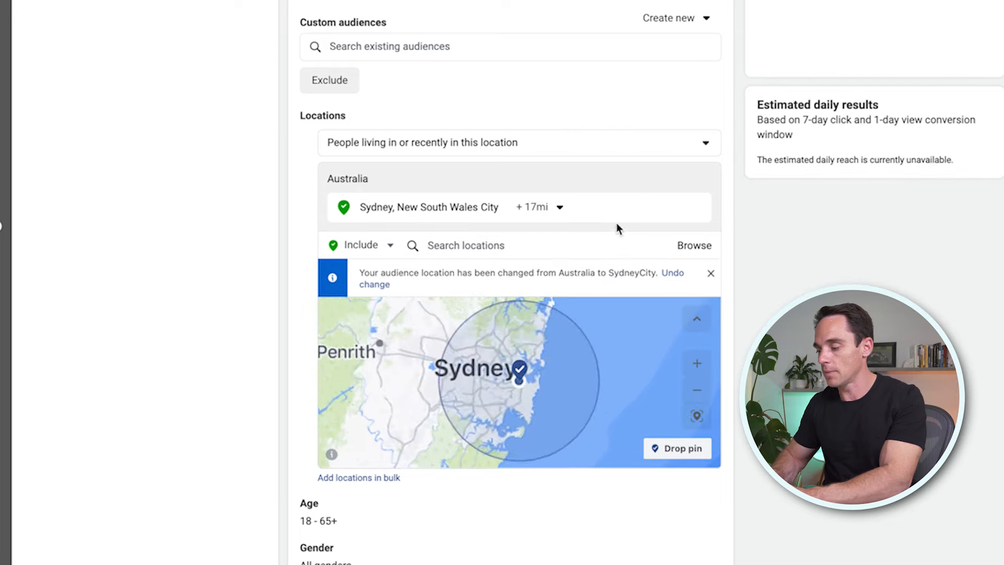
{"action": "left_click", "coordinate": [696, 208]}
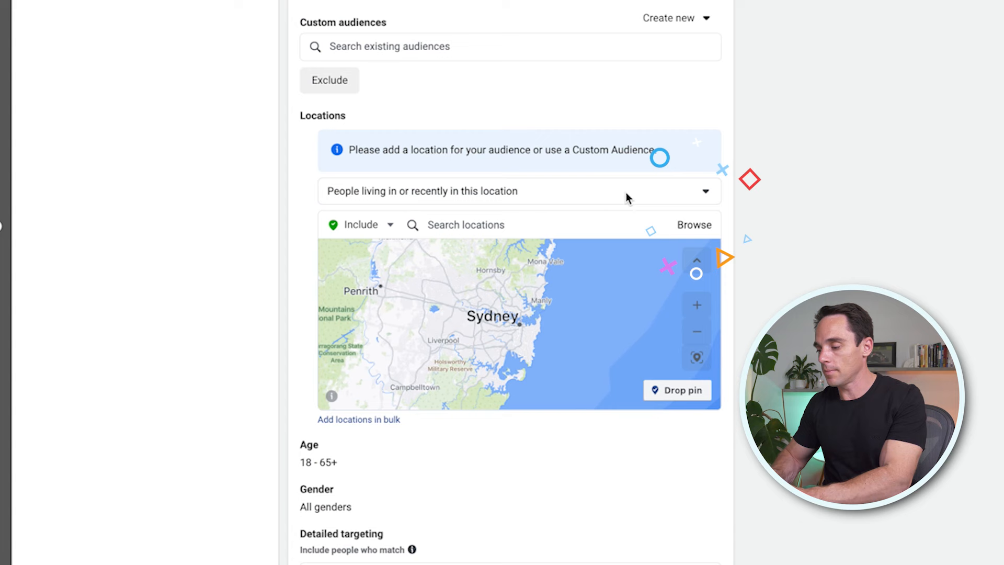
Step: Add the United States as a targeted audience location
{"action": "left_click", "coordinate": [536, 196]}
{"action": "left_click", "coordinate": [530, 106]}
{"action": "left_click", "coordinate": [480, 52]}
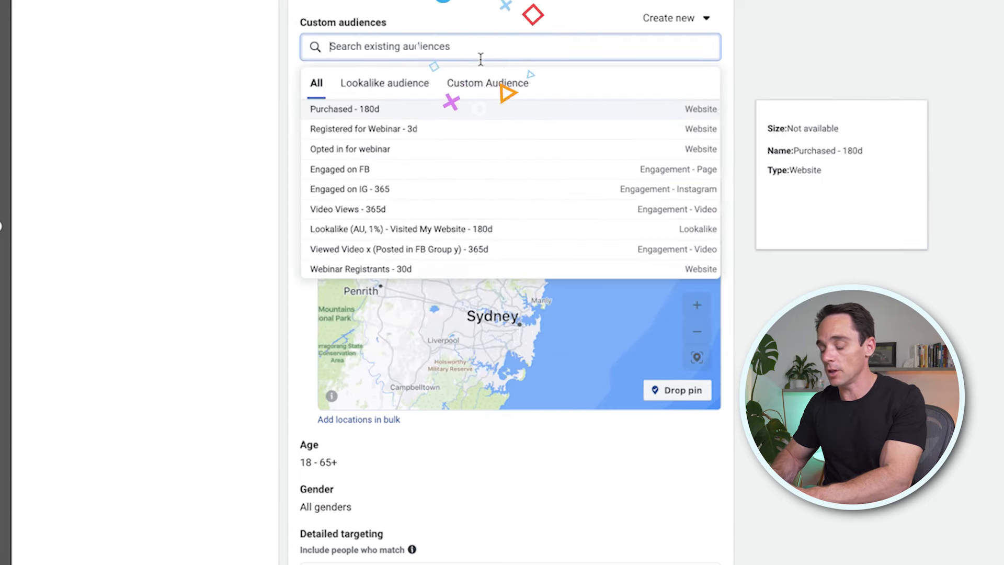
{"action": "type", "text": "United"}
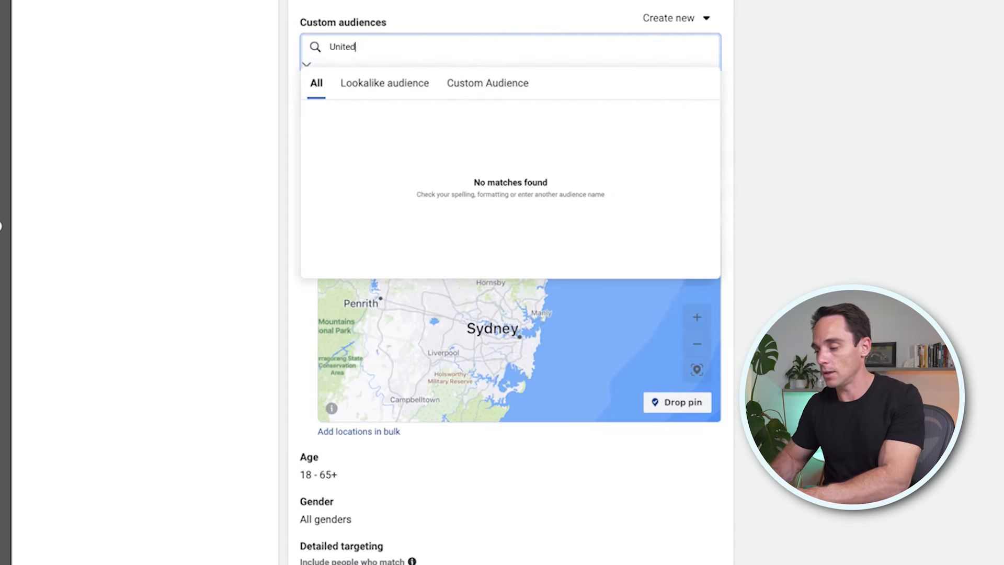
{"action": "key", "text": "Escape"}
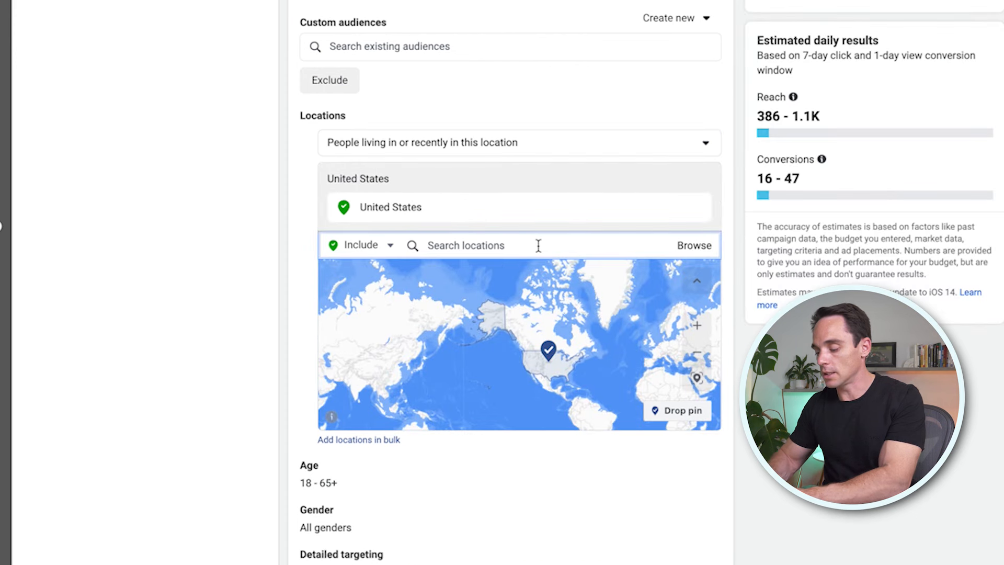
Step: Add Australia as a targeted location and check the estimated audience size
{"action": "left_click", "coordinate": [539, 246]}
{"action": "type", "text": "Australia"}
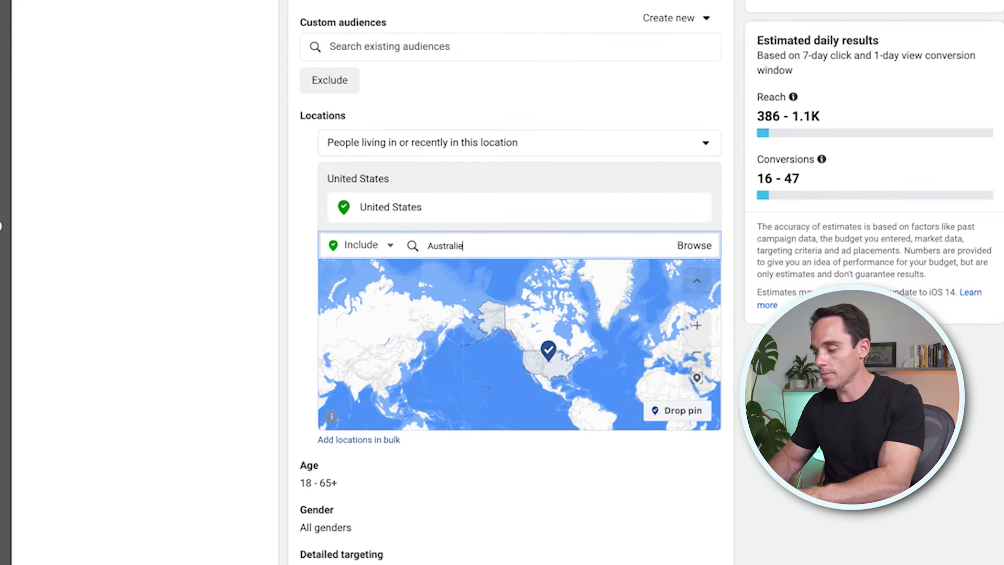
{"action": "key", "text": "BackSpace"}
{"action": "type", "text": "a"}
{"action": "left_click", "coordinate": [634, 275]}
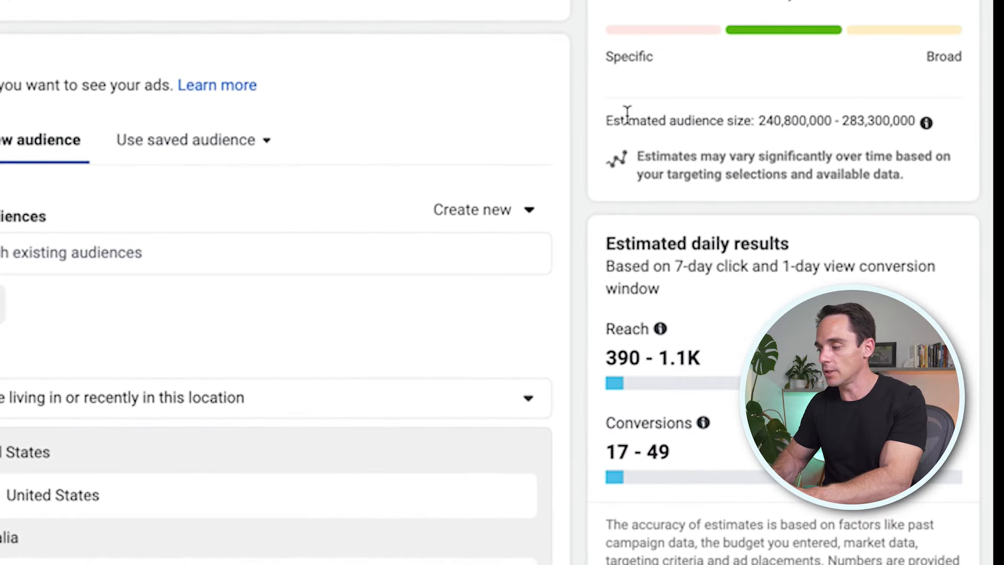
{"action": "left_click_drag", "start_coordinate": [620, 122], "coordinate": [868, 123]}
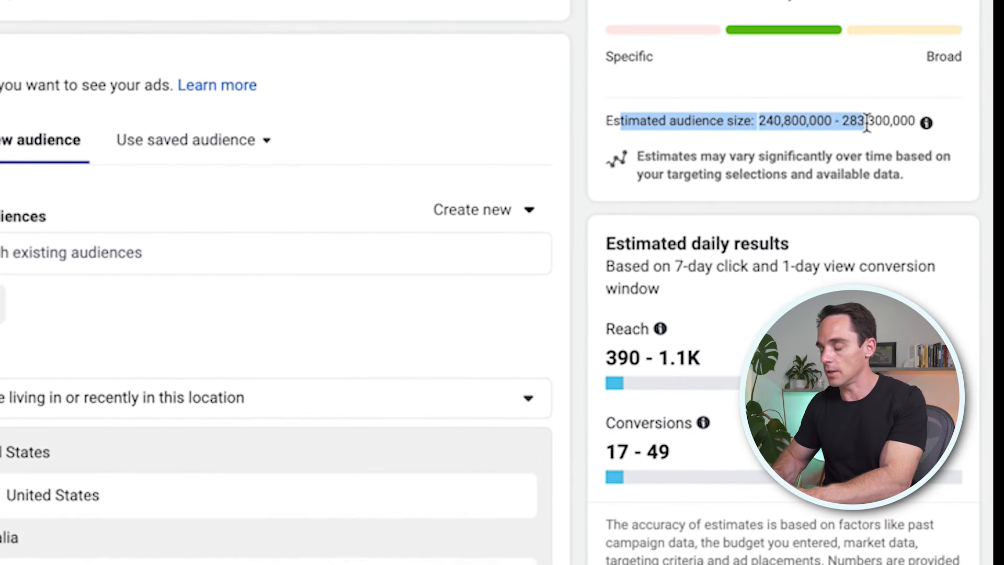
{"action": "left_click", "coordinate": [877, 126]}
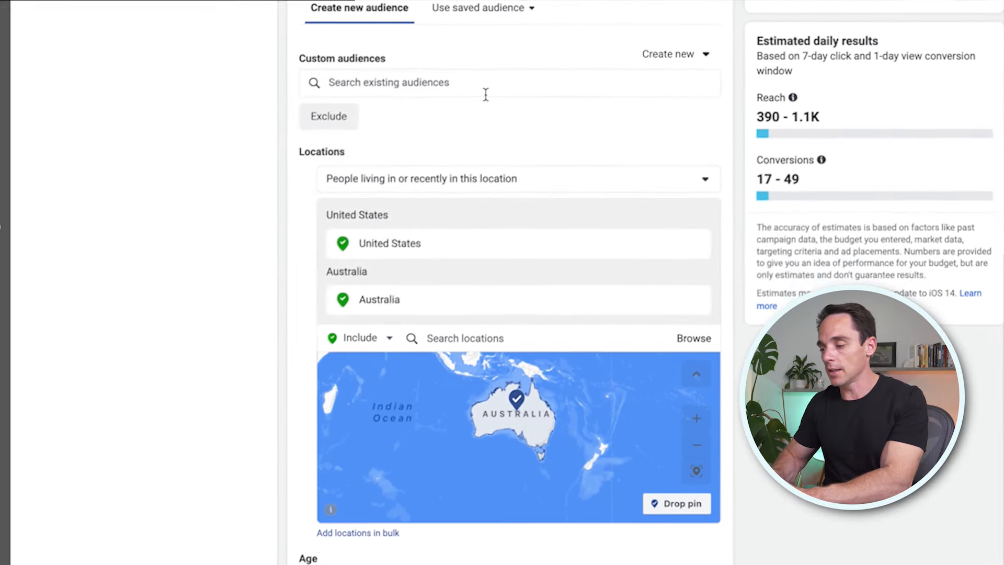
Step: Include the custom audience Lookalike (AU, 1%) - Visited My Website - 180d in the targeting
{"action": "left_click", "coordinate": [189, 257]}
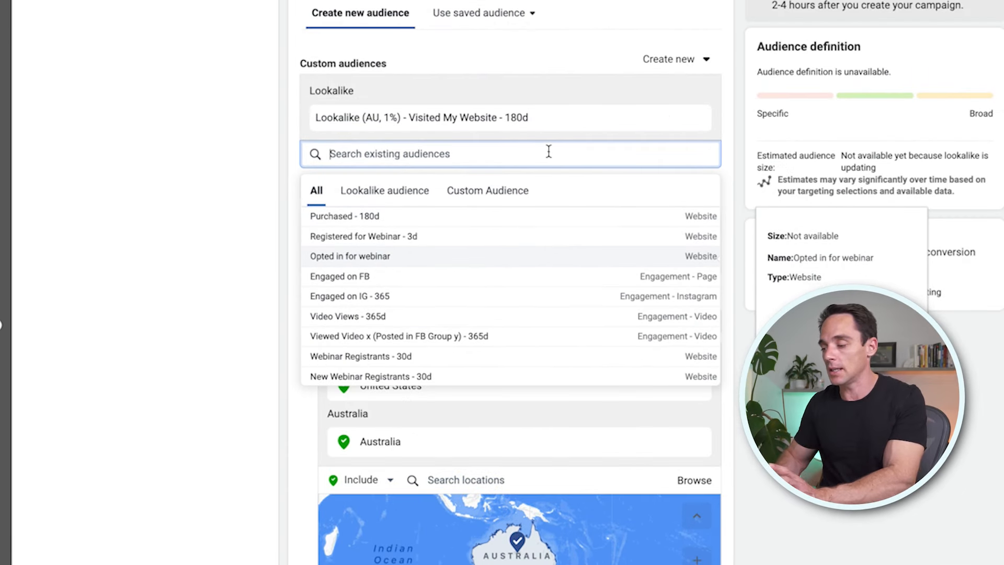
{"action": "left_click", "coordinate": [548, 59]}
{"action": "scroll", "coordinate": [549, 152], "scroll_direction": "down", "scroll_amount": 1}
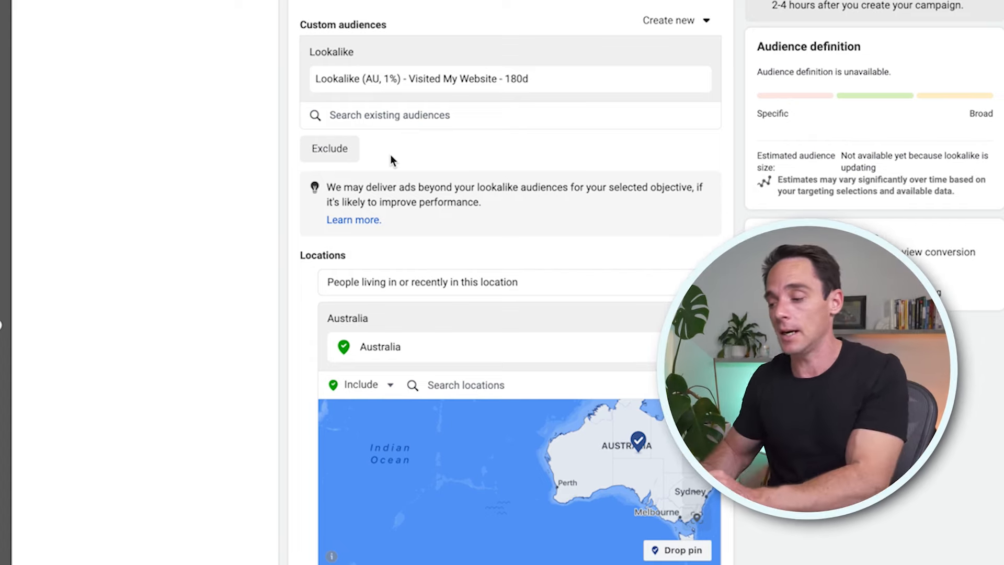
Step: Exclude the custom audience Webinar Registrants - 30d from the ad set's targeting
{"action": "left_click", "coordinate": [351, 152]}
{"action": "left_click", "coordinate": [366, 181]}
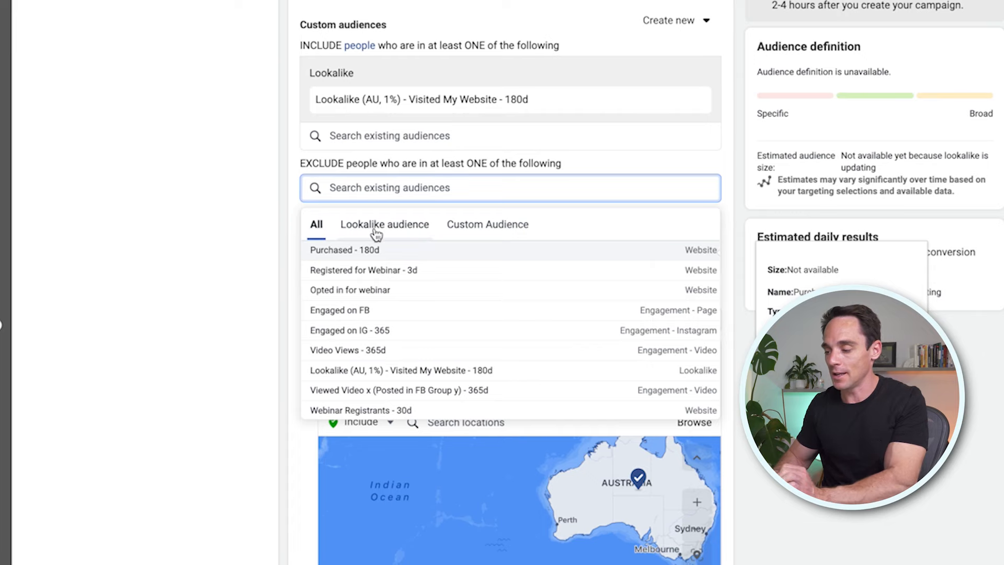
{"action": "scroll", "coordinate": [389, 324], "scroll_direction": "down", "scroll_amount": 2}
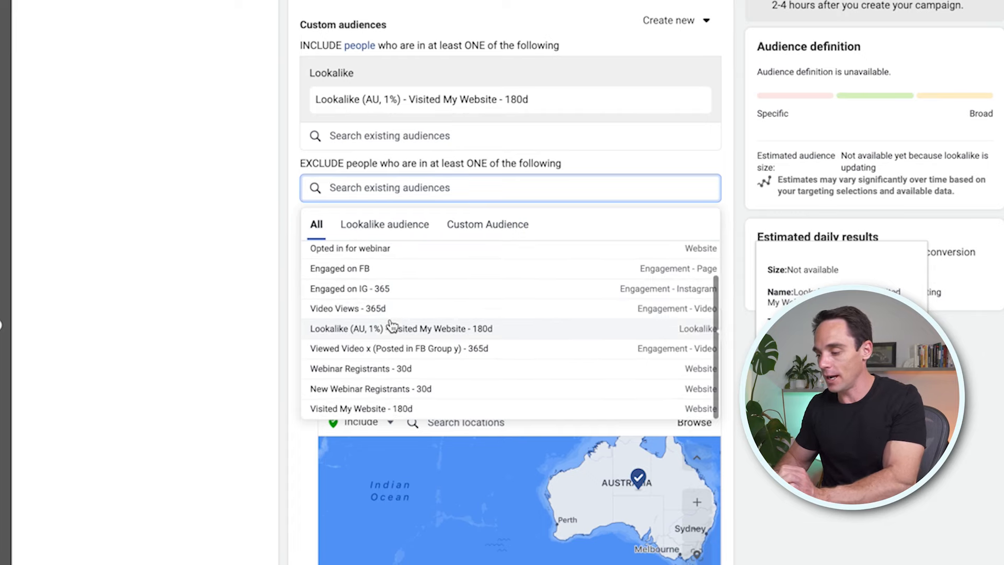
{"action": "left_click", "coordinate": [376, 368]}
{"action": "left_click", "coordinate": [386, 254]}
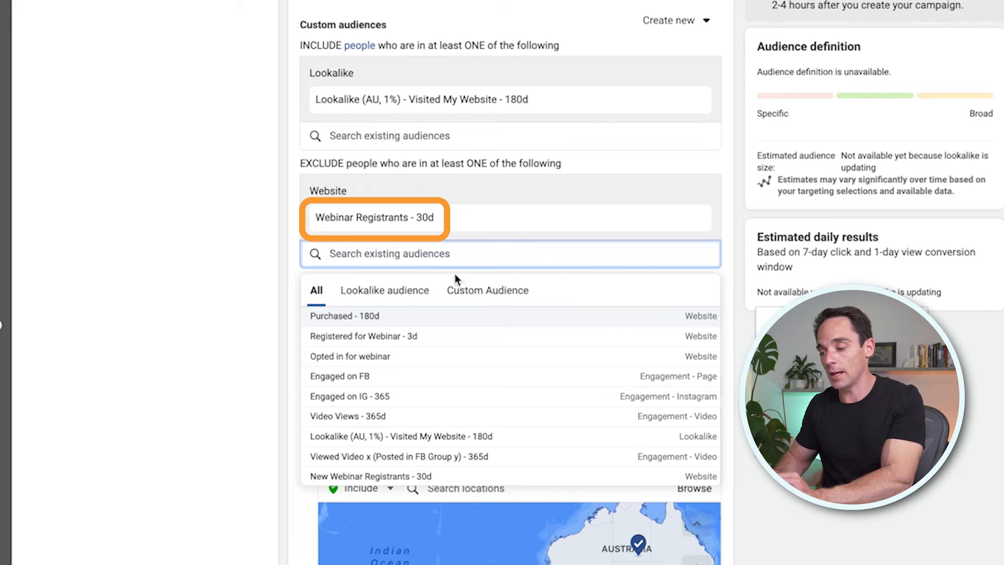
{"action": "scroll", "coordinate": [434, 375], "scroll_direction": "down", "scroll_amount": 1}
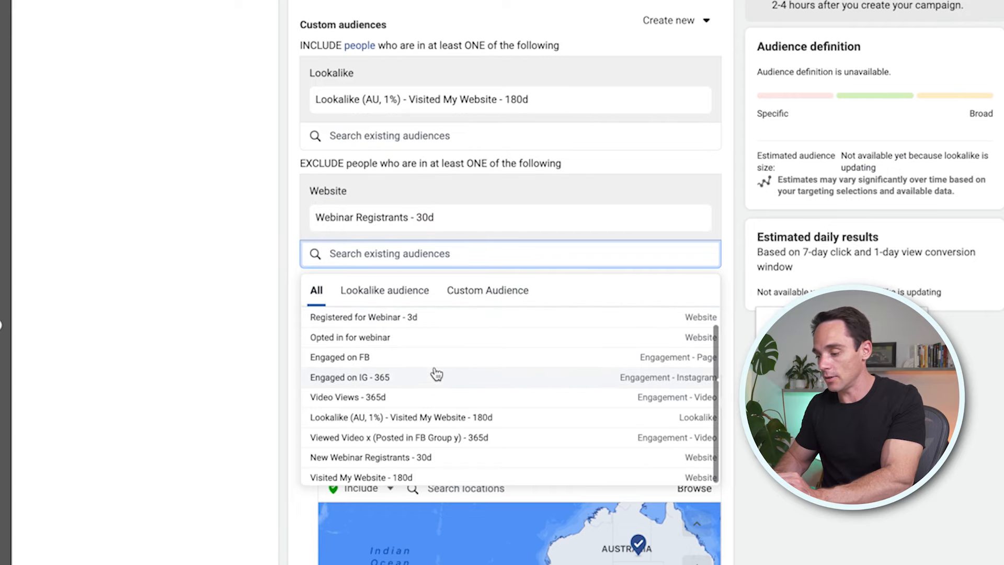
{"action": "left_click", "coordinate": [259, 279]}
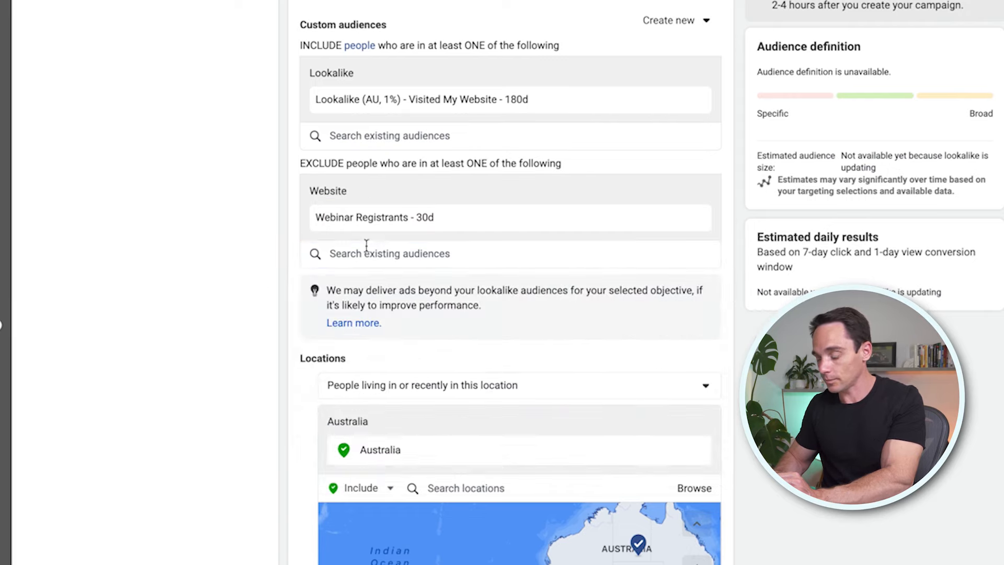
Step: Review the ad set's audience settings, from the included and excluded custom audiences through location, age and gender to detailed targeting
{"action": "scroll", "coordinate": [366, 246], "scroll_direction": "down", "scroll_amount": 2}
{"action": "scroll", "coordinate": [381, 280], "scroll_direction": "down", "scroll_amount": 10}
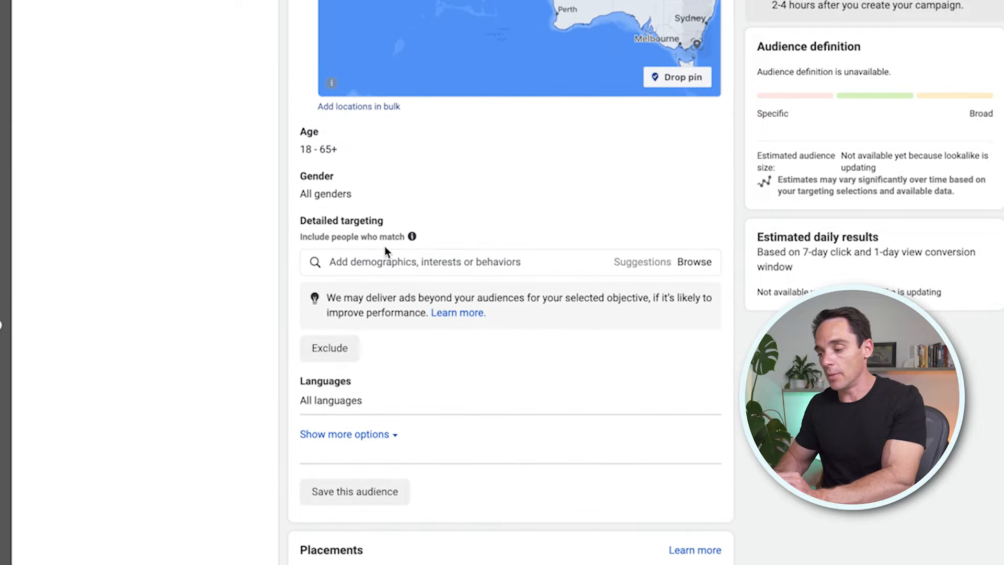
{"action": "left_click", "coordinate": [387, 261]}
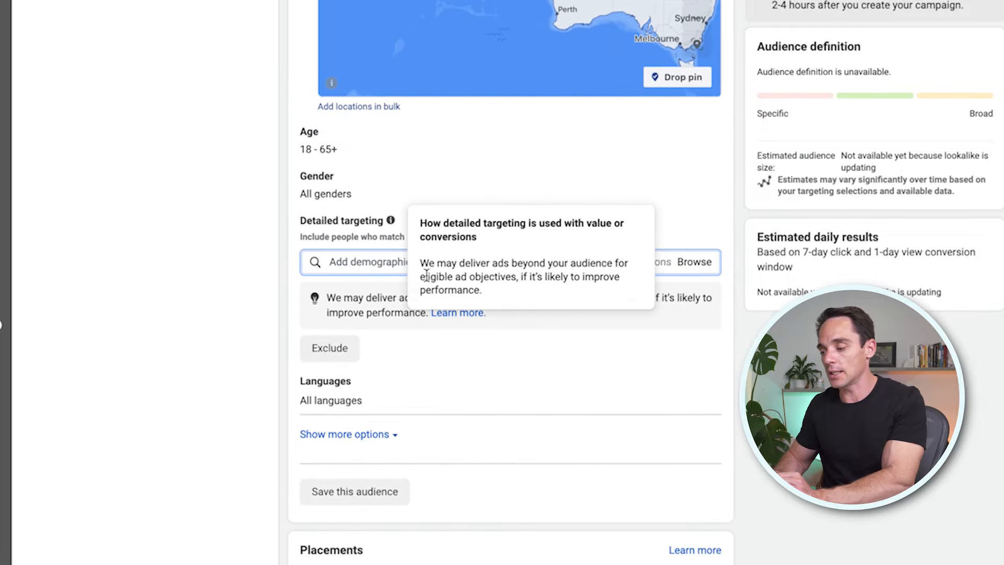
{"action": "left_click", "coordinate": [563, 314]}
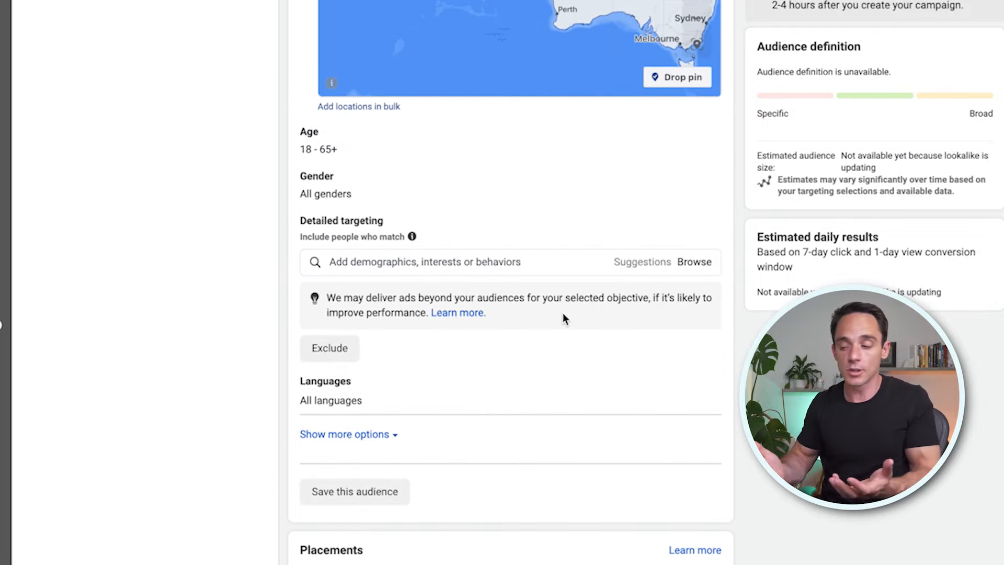
{"action": "left_click", "coordinate": [528, 261]}
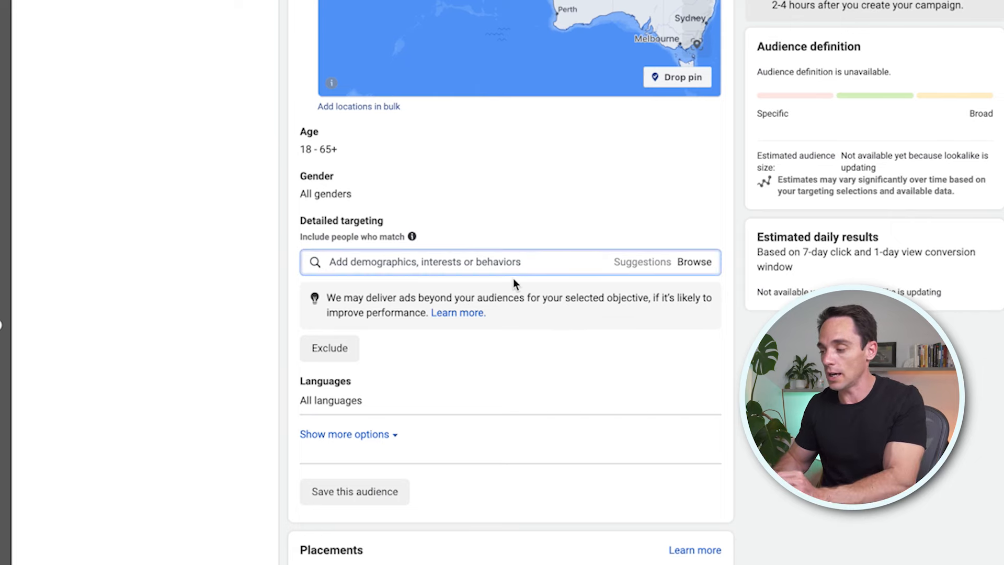
{"action": "scroll", "coordinate": [514, 278], "scroll_direction": "up", "scroll_amount": 5}
{"action": "scroll", "coordinate": [513, 282], "scroll_direction": "up", "scroll_amount": 1}
{"action": "scroll", "coordinate": [497, 439], "scroll_direction": "up", "scroll_amount": 9}
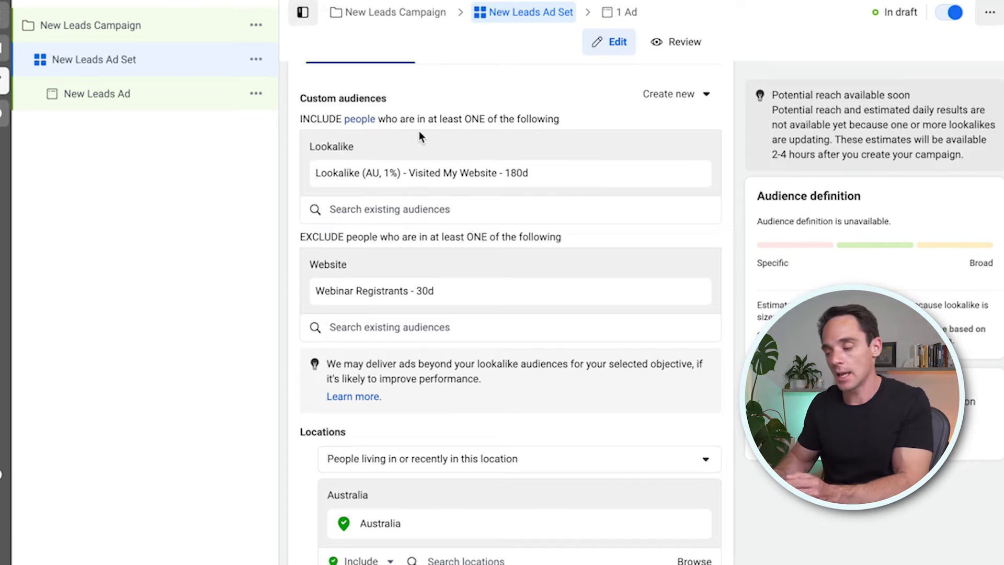
{"action": "scroll", "coordinate": [419, 131], "scroll_direction": "down", "scroll_amount": 3}
{"action": "scroll", "coordinate": [594, 360], "scroll_direction": "down", "scroll_amount": 3}
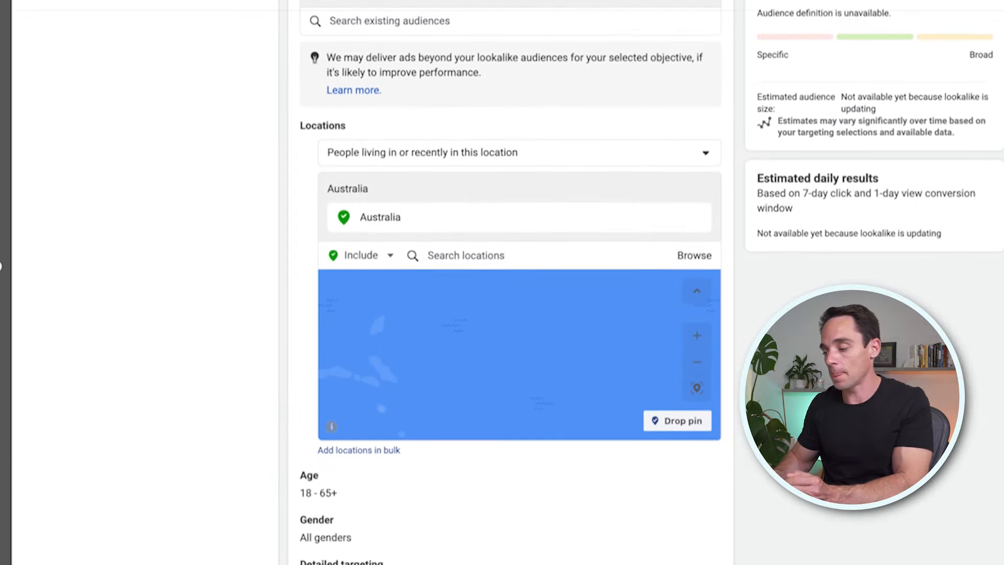
{"action": "scroll", "coordinate": [594, 360], "scroll_direction": "down", "scroll_amount": 2}
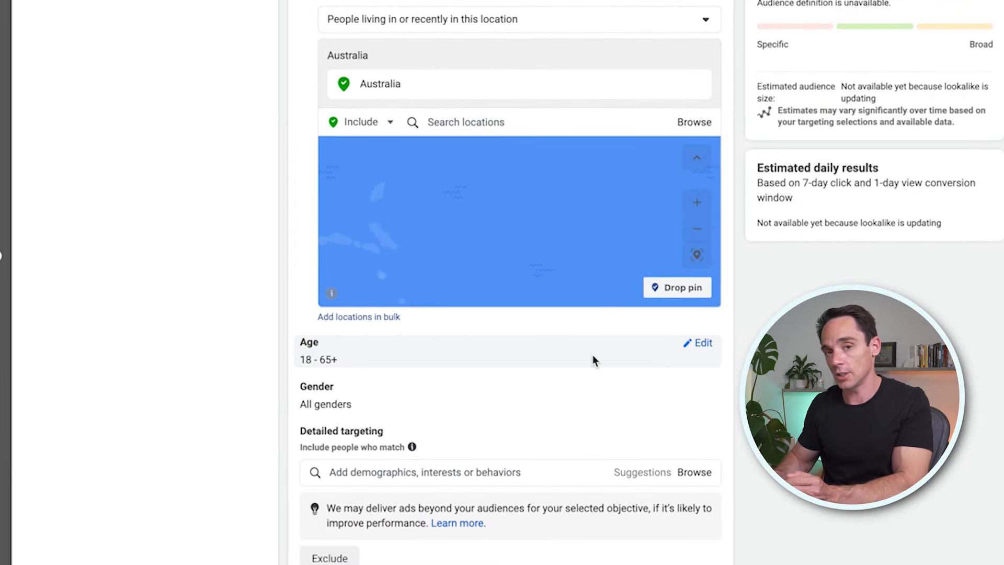
{"action": "scroll", "coordinate": [576, 382], "scroll_direction": "up", "scroll_amount": 2}
{"action": "scroll", "coordinate": [411, 265], "scroll_direction": "up", "scroll_amount": 2}
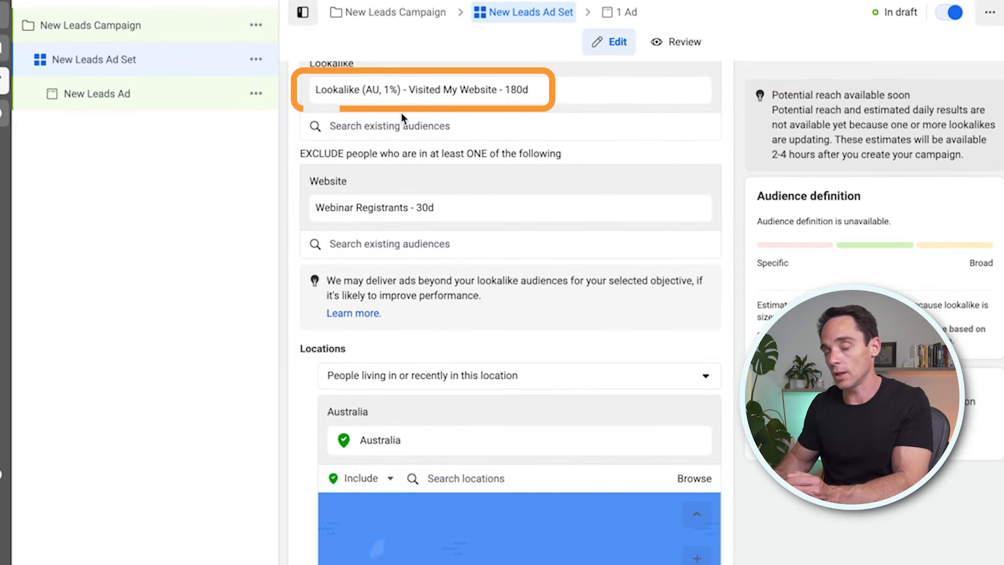
Step: Add the Marketing interest to the detailed targeting and remove it again
{"action": "scroll", "coordinate": [413, 276], "scroll_direction": "down", "scroll_amount": 6}
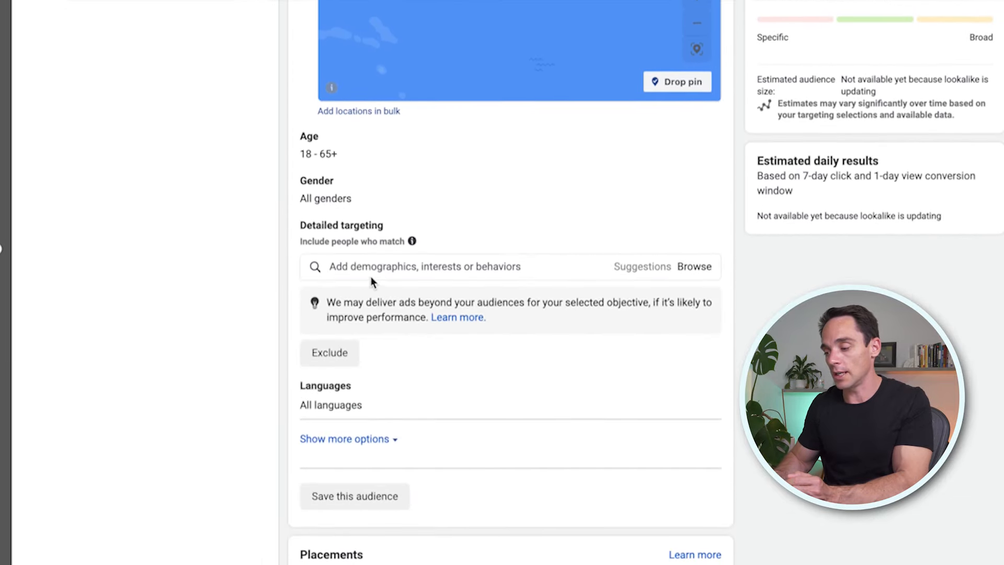
{"action": "left_click", "coordinate": [375, 266]}
{"action": "type", "text": "marketing"}
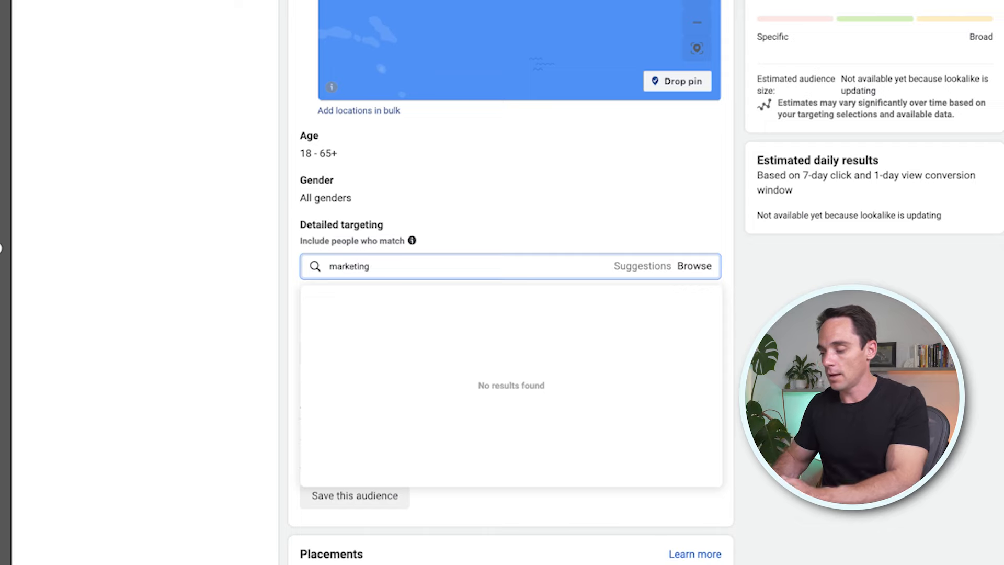
{"action": "left_click", "coordinate": [375, 303]}
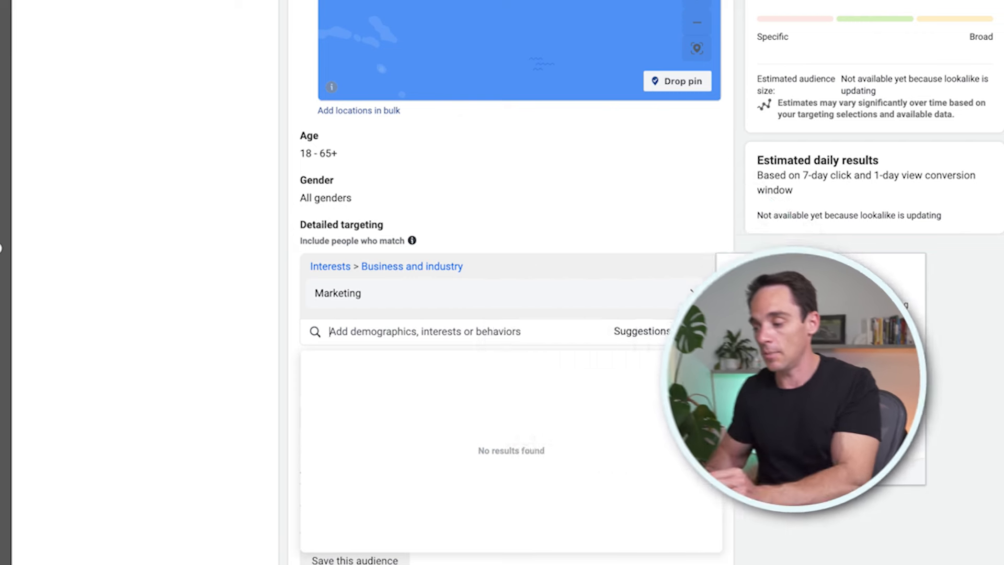
{"action": "left_click", "coordinate": [700, 296]}
{"action": "scroll", "coordinate": [717, 361], "scroll_direction": "down", "scroll_amount": 2}
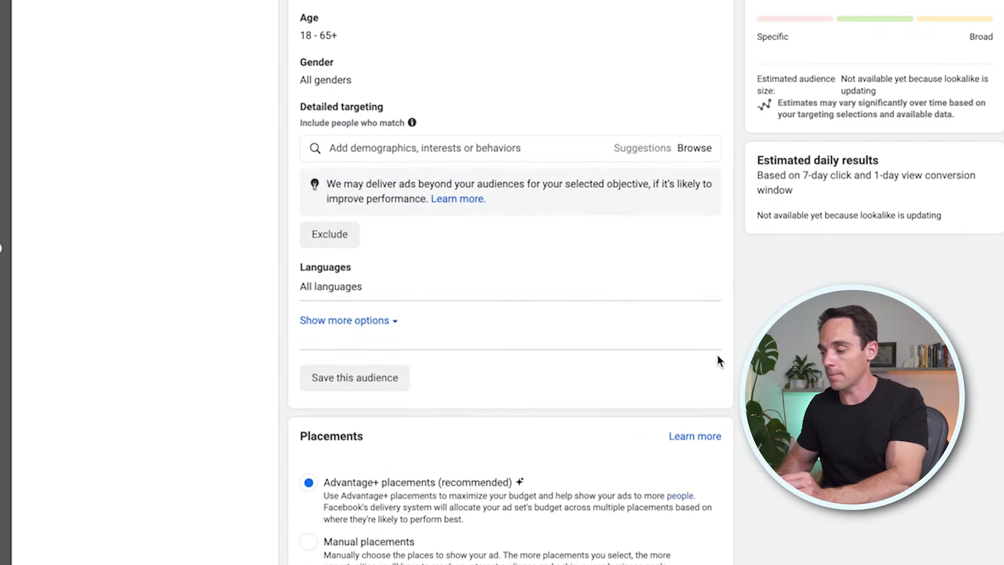
Step: Search the detailed targeting for marketing and look through the suggested interests, behaviors, schools and employers
{"action": "left_click", "coordinate": [564, 151]}
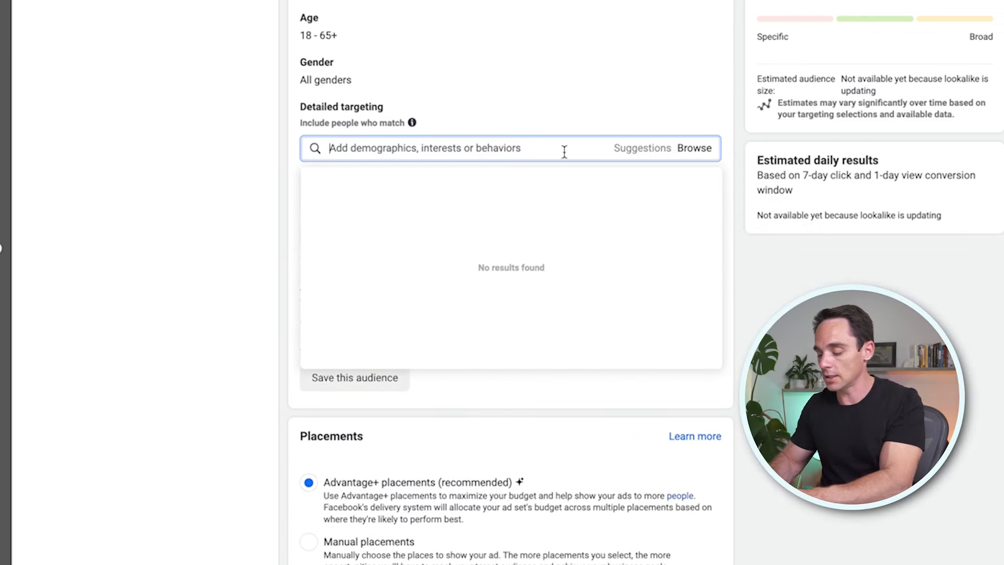
{"action": "type", "text": "marketing"}
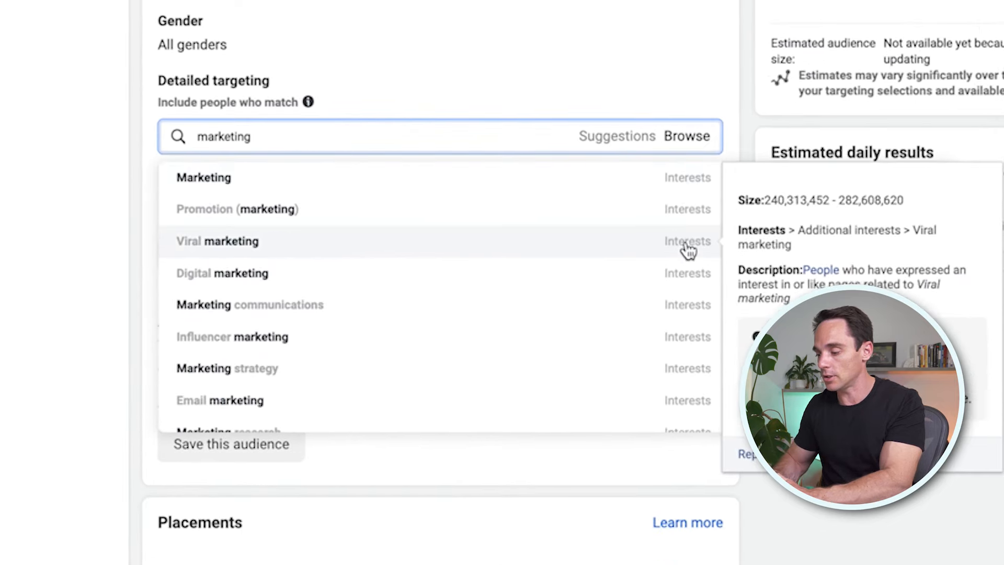
{"action": "scroll", "coordinate": [689, 290], "scroll_direction": "down", "scroll_amount": 6}
{"action": "scroll", "coordinate": [692, 290], "scroll_direction": "down", "scroll_amount": 3}
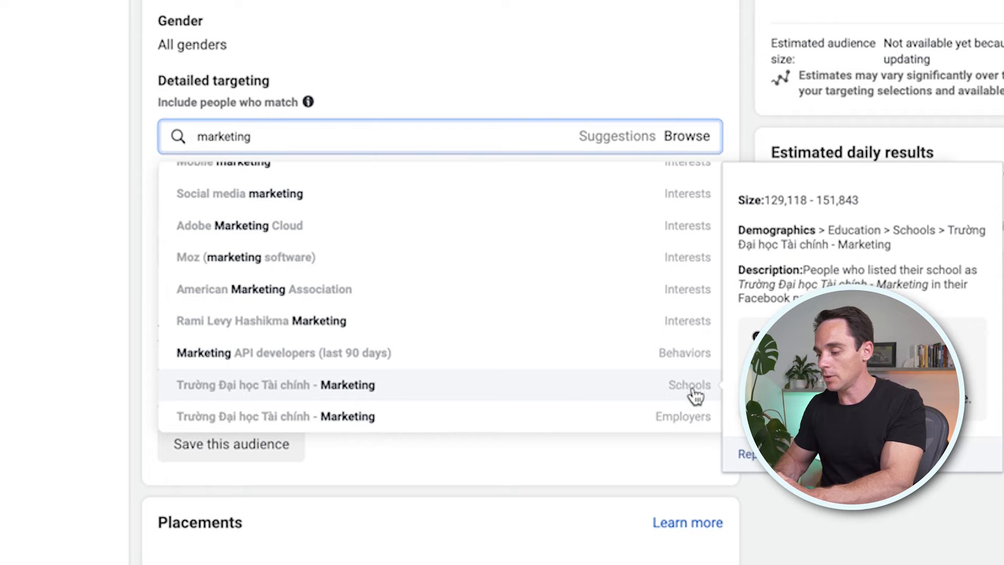
{"action": "scroll", "coordinate": [408, 195], "scroll_direction": "up", "scroll_amount": 3}
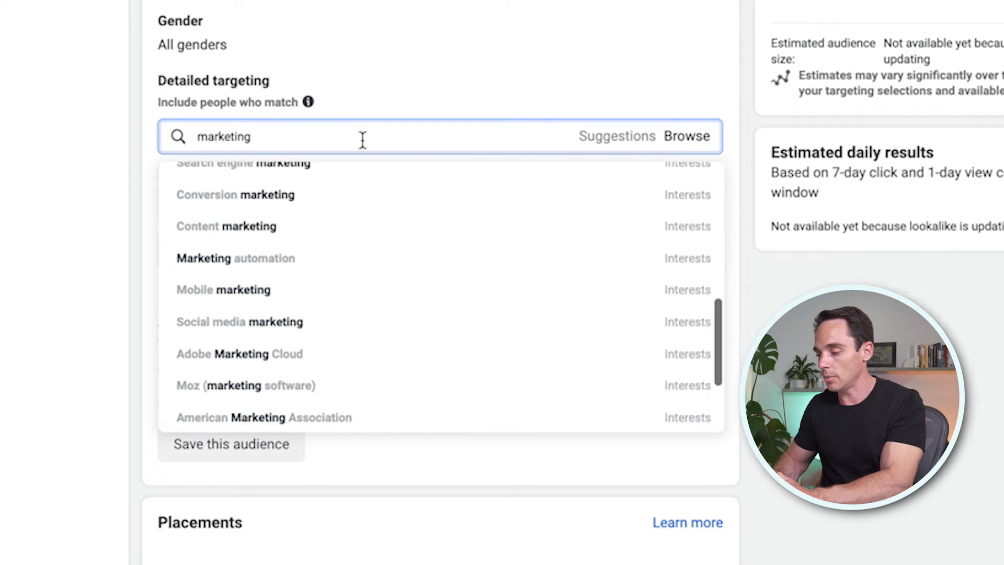
Step: Search the detailed targeting for marketing manager and examine the suggested job titles
{"action": "key", "text": "Right"}
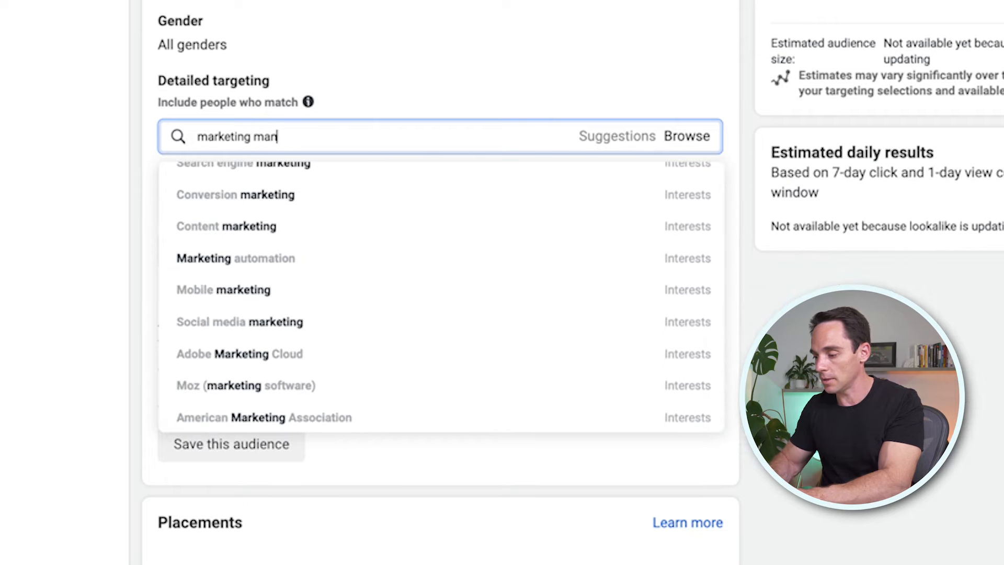
{"action": "scroll", "coordinate": [413, 202], "scroll_direction": "up", "scroll_amount": 5}
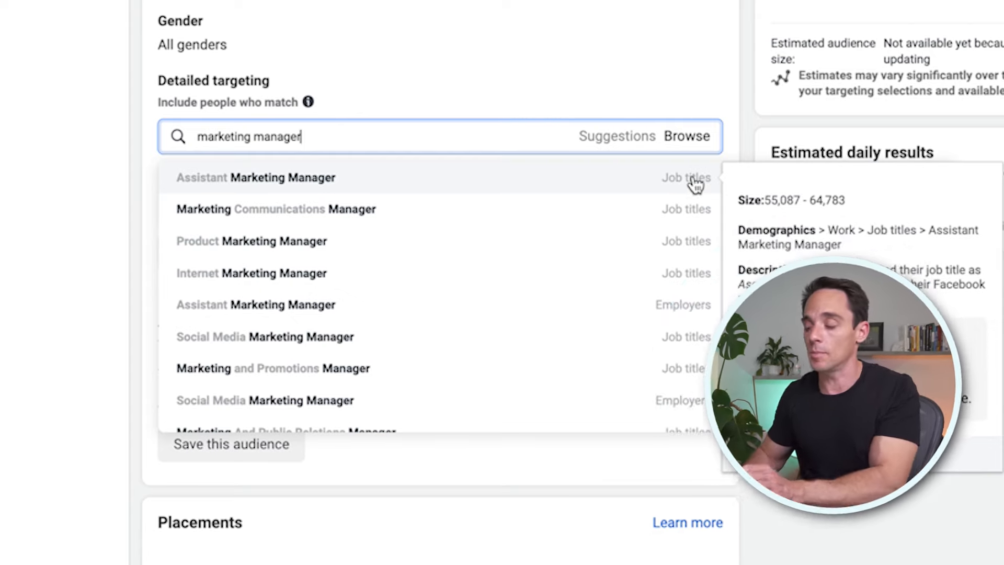
{"action": "left_click", "coordinate": [740, 478]}
Step: Switch the ad set to manual placements and review the available platforms and placements
{"action": "scroll", "coordinate": [733, 474], "scroll_direction": "down", "scroll_amount": 6}
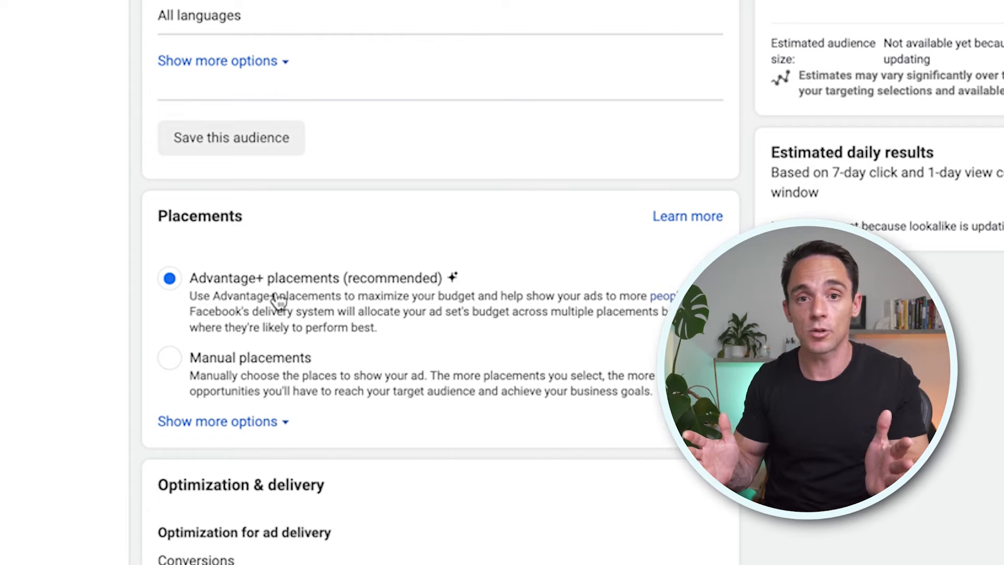
{"action": "left_click", "coordinate": [245, 358]}
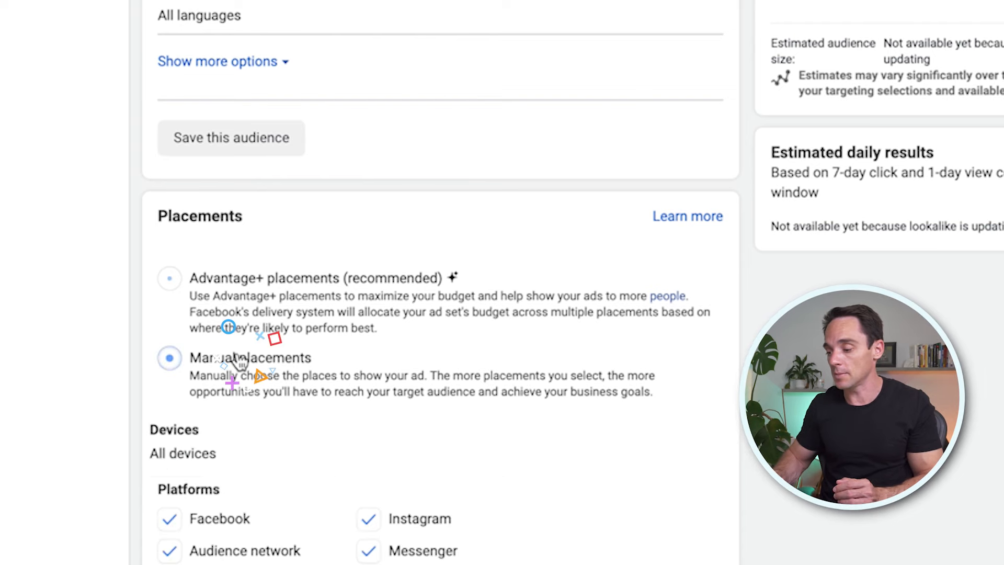
{"action": "scroll", "coordinate": [245, 361], "scroll_direction": "down", "scroll_amount": 5}
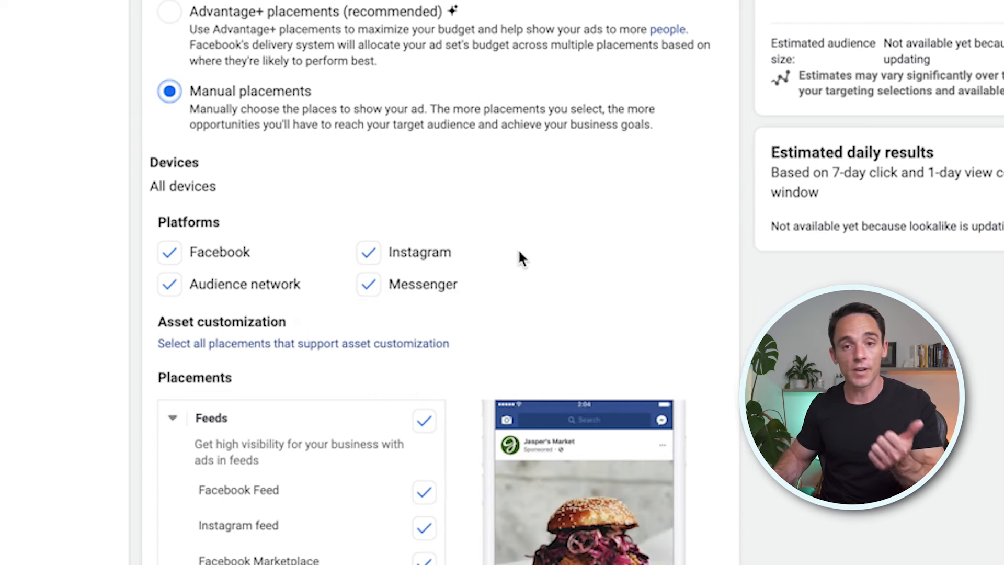
{"action": "scroll", "coordinate": [558, 283], "scroll_direction": "down", "scroll_amount": 5}
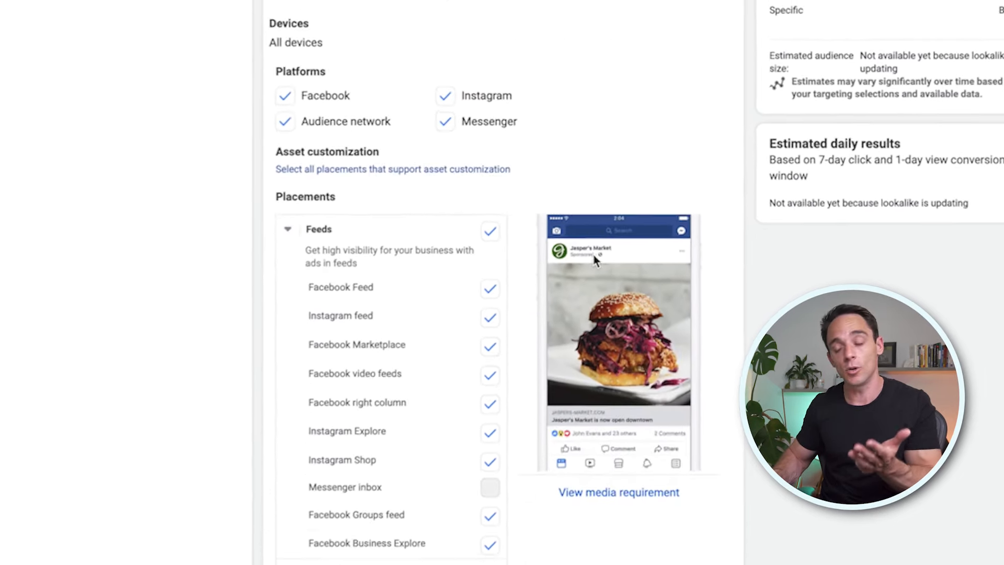
{"action": "scroll", "coordinate": [455, 343], "scroll_direction": "down", "scroll_amount": 8}
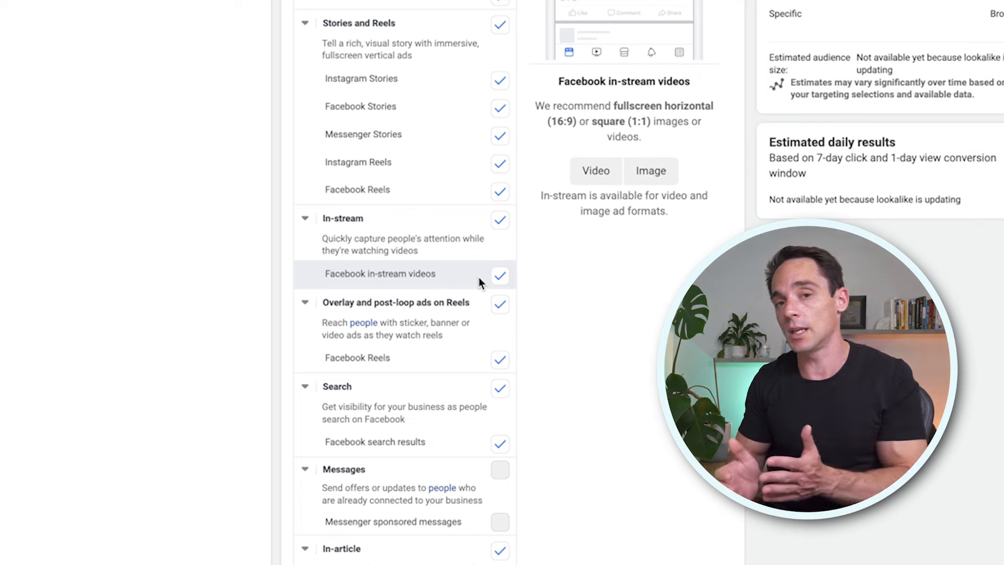
Step: Continue to the ad level and set the ad setup to Use existing post
{"action": "scroll", "coordinate": [539, 322], "scroll_direction": "down", "scroll_amount": 9}
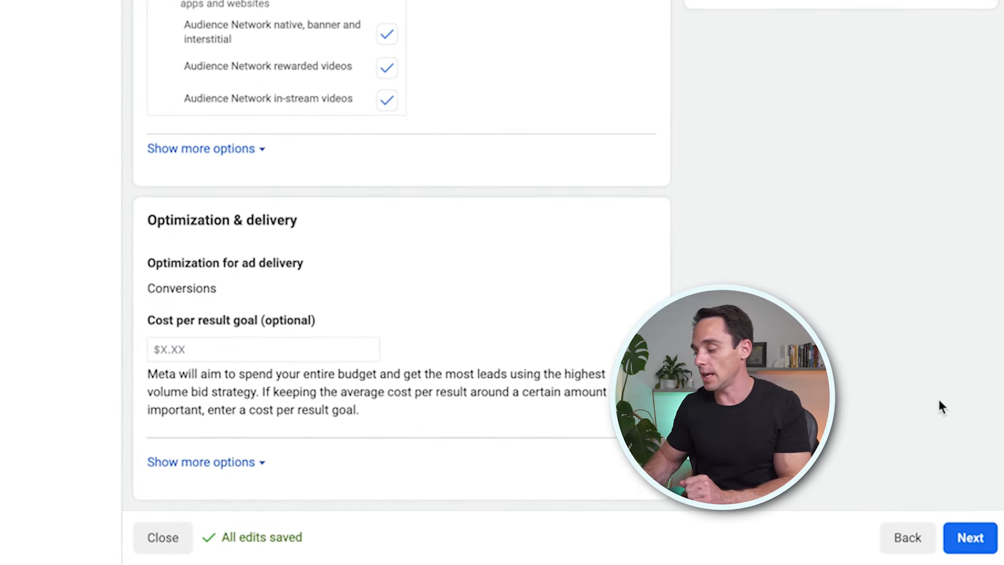
{"action": "left_click", "coordinate": [973, 545]}
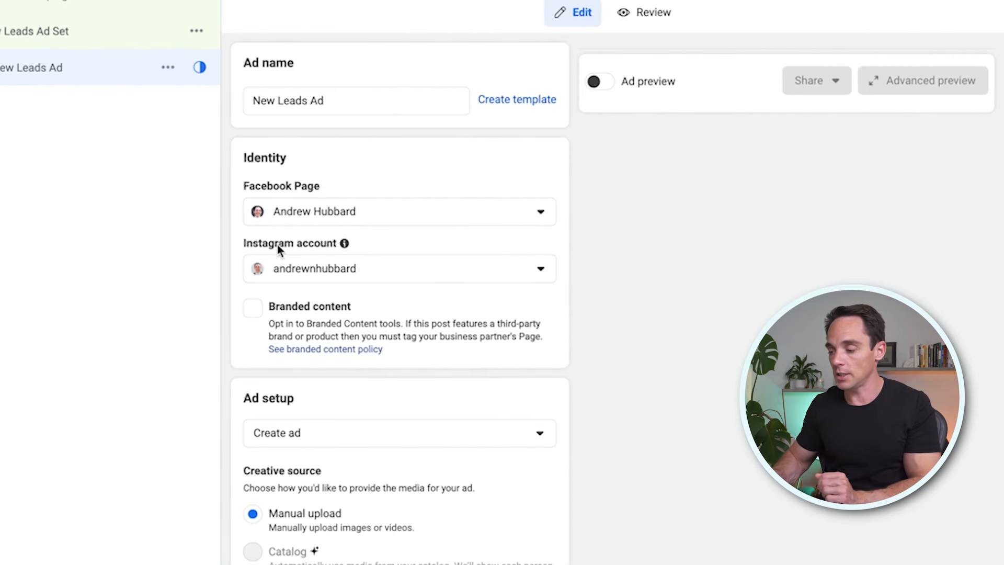
{"action": "scroll", "coordinate": [319, 287], "scroll_direction": "down", "scroll_amount": 2}
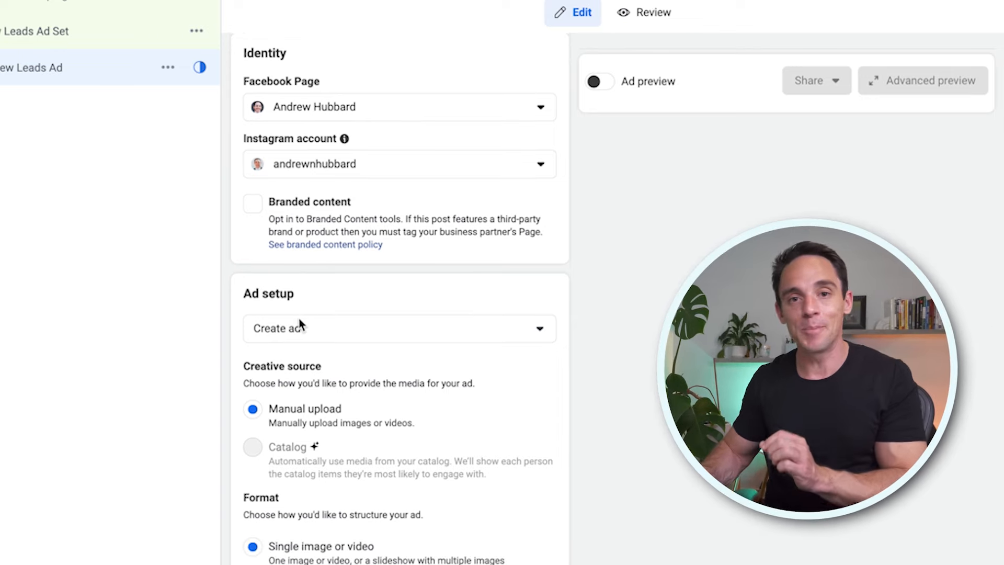
{"action": "left_click", "coordinate": [301, 322]}
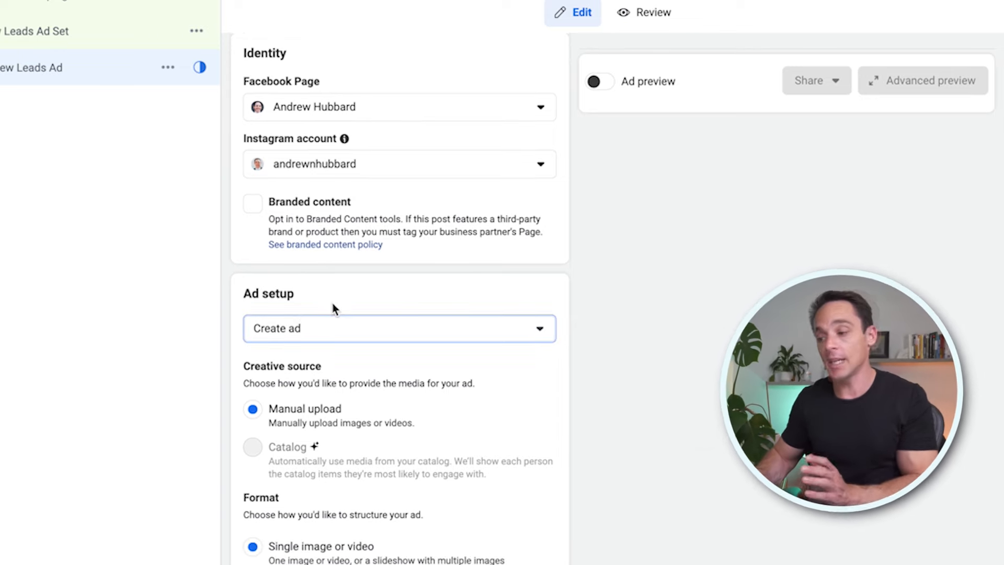
{"action": "left_click", "coordinate": [310, 327]}
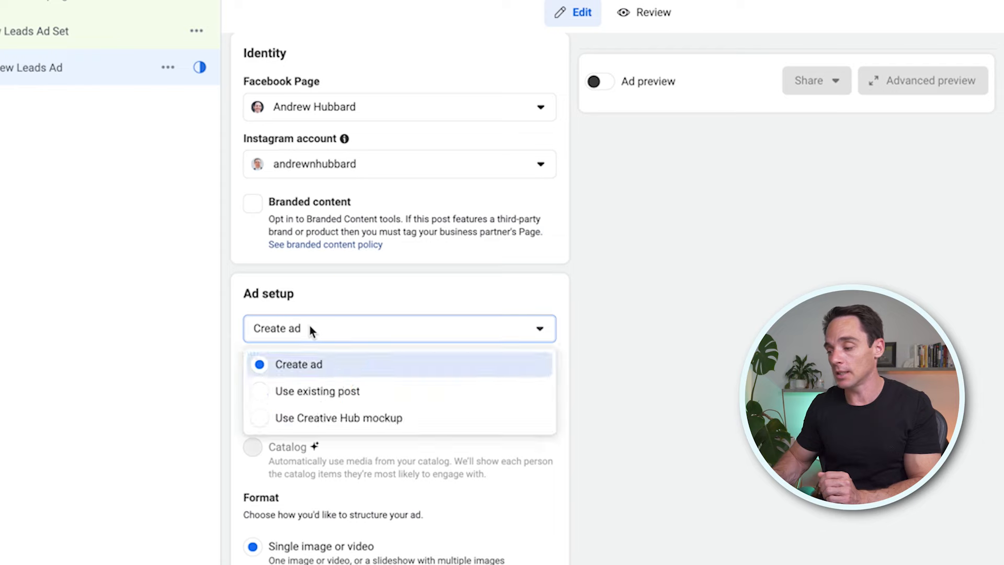
{"action": "left_click", "coordinate": [297, 392]}
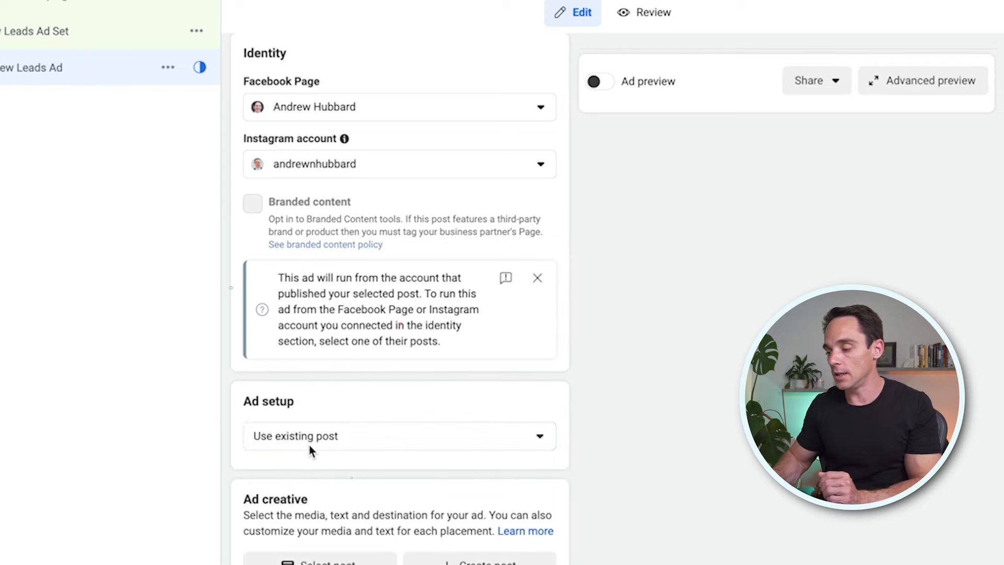
Step: Choose the Instagram reel "Stop searching for the latest secret tactic, hack" from Sep 5, 2022 as the ad's existing post
{"action": "scroll", "coordinate": [309, 444], "scroll_direction": "down", "scroll_amount": 3}
{"action": "left_click", "coordinate": [314, 424]}
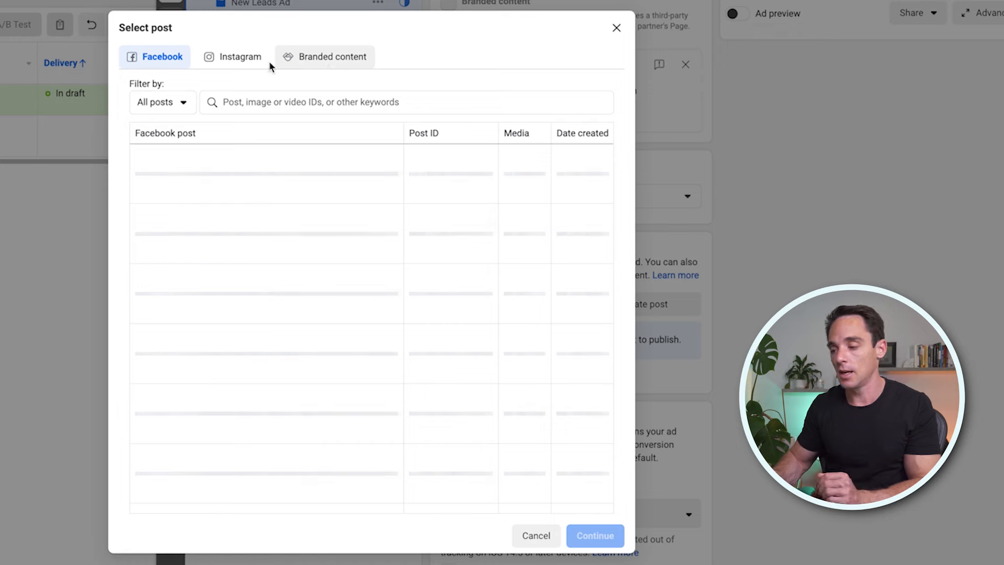
{"action": "left_click", "coordinate": [251, 61]}
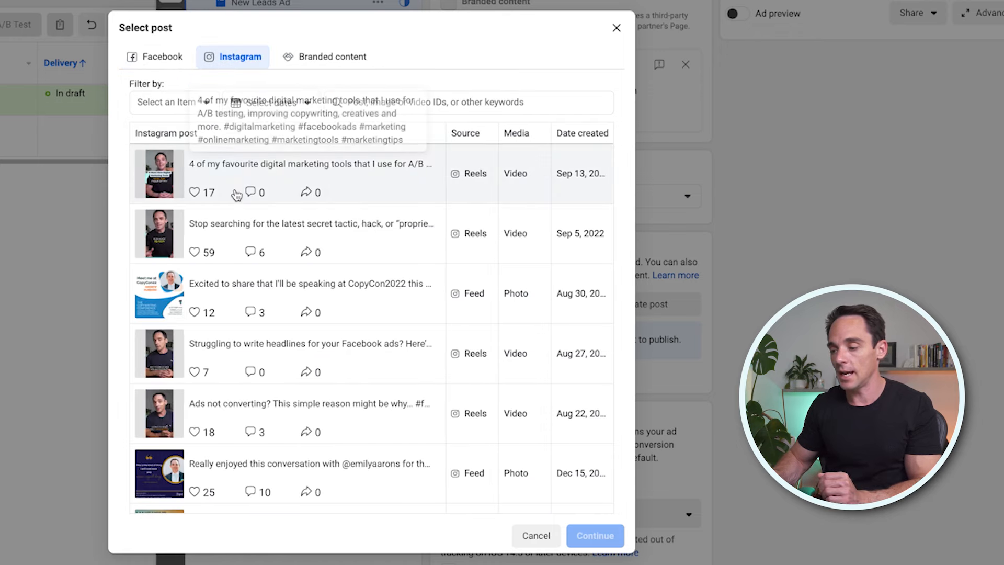
{"action": "scroll", "coordinate": [236, 192], "scroll_direction": "down", "scroll_amount": 4}
{"action": "scroll", "coordinate": [235, 193], "scroll_direction": "down", "scroll_amount": 11}
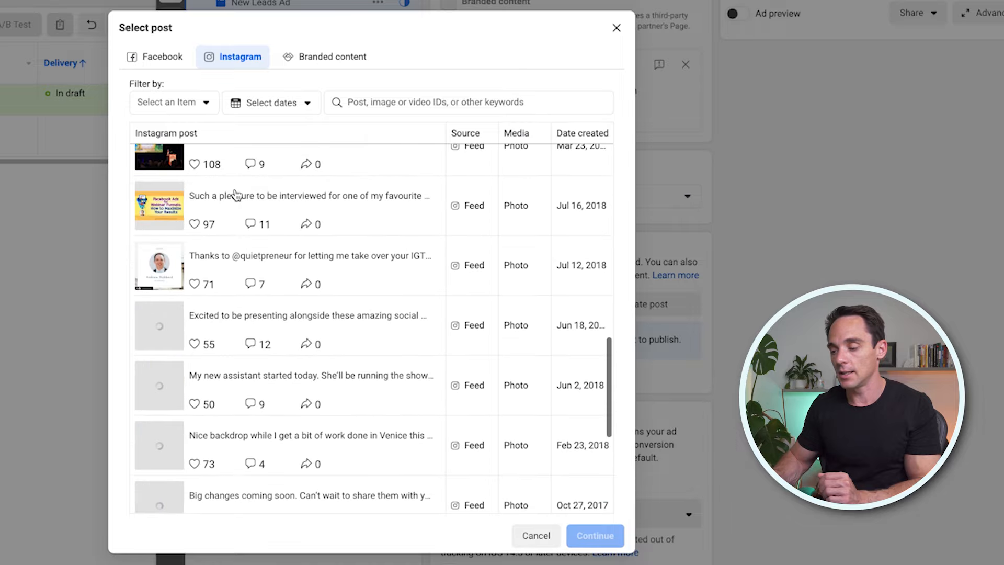
{"action": "scroll", "coordinate": [236, 193], "scroll_direction": "up", "scroll_amount": 15}
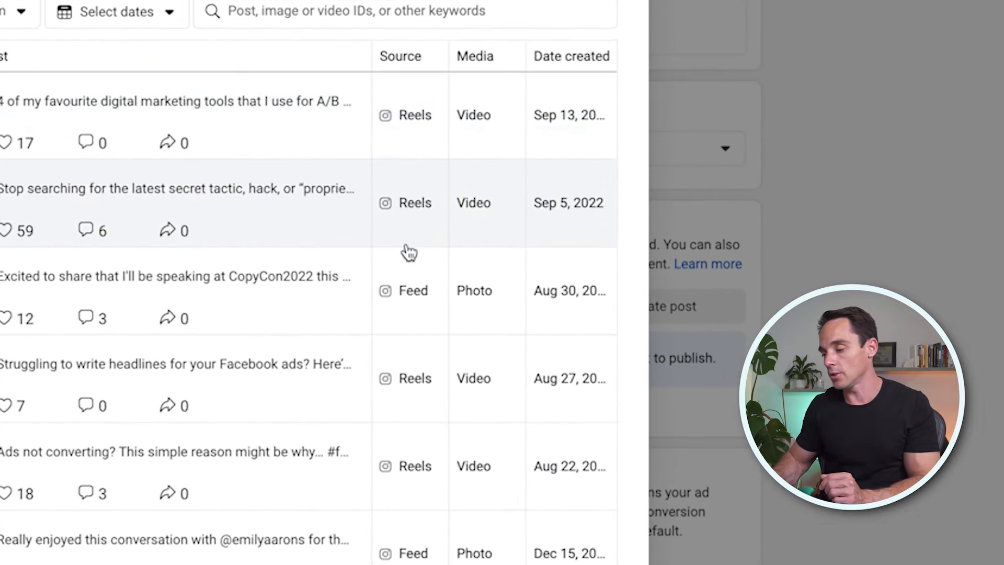
{"action": "scroll", "coordinate": [410, 408], "scroll_direction": "down", "scroll_amount": 4}
{"action": "scroll", "coordinate": [409, 406], "scroll_direction": "up", "scroll_amount": 4}
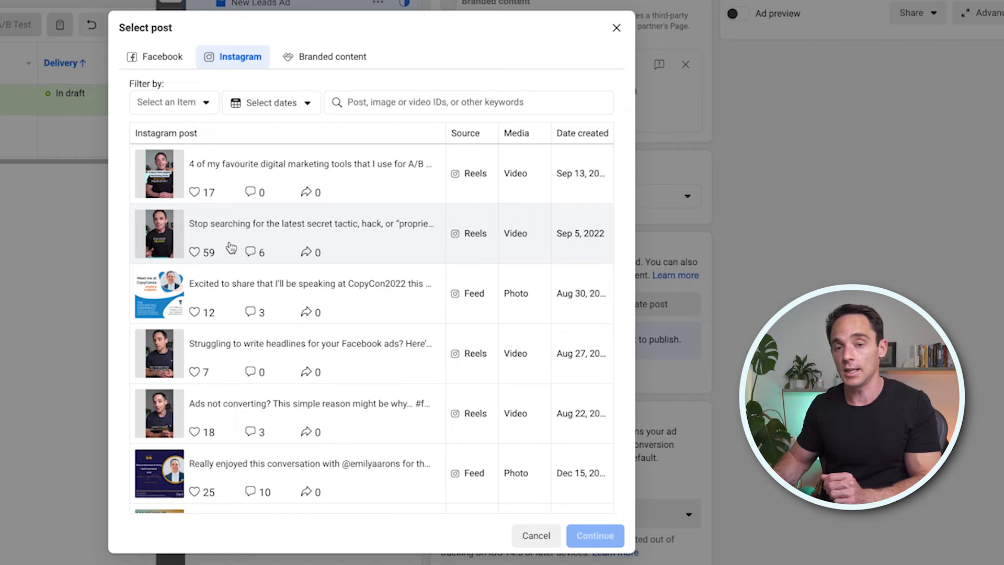
{"action": "left_click", "coordinate": [232, 241]}
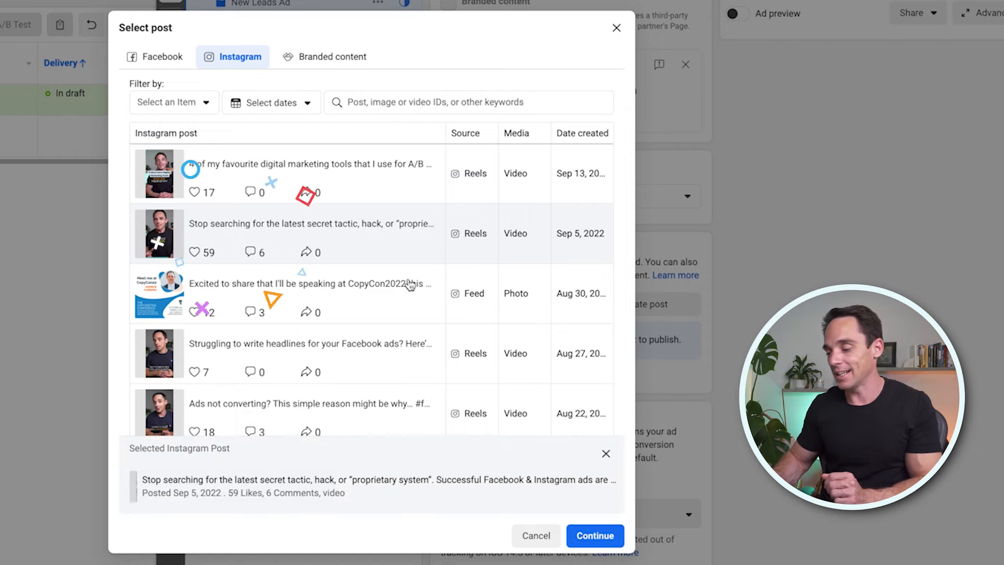
{"action": "left_click", "coordinate": [593, 534]}
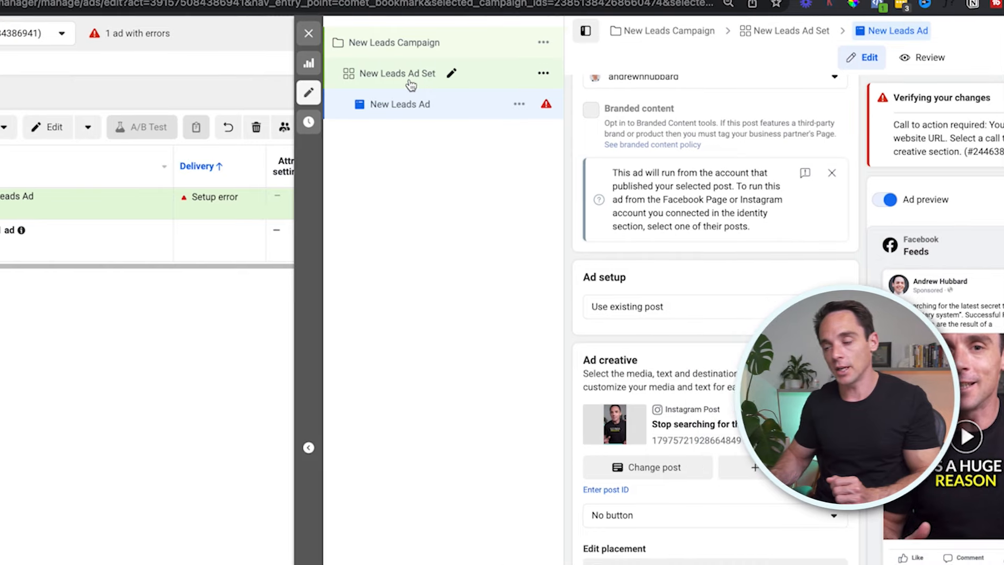
Step: Exclude Facebook Feed, Facebook Marketplace, Facebook video feeds and Facebook right column from the New Leads Ad Set's feed placements
{"action": "left_click", "coordinate": [411, 83]}
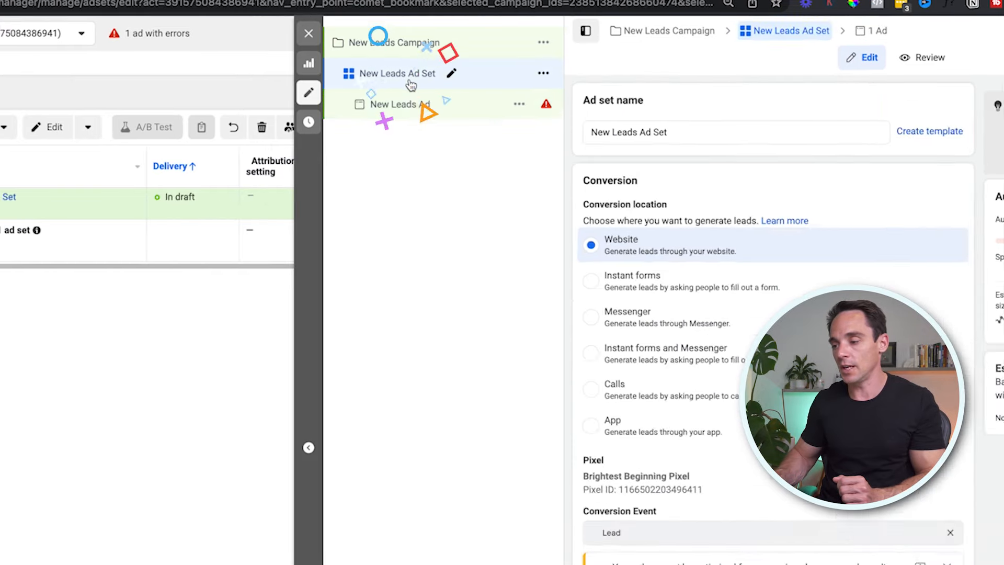
{"action": "scroll", "coordinate": [605, 299], "scroll_direction": "down", "scroll_amount": 15}
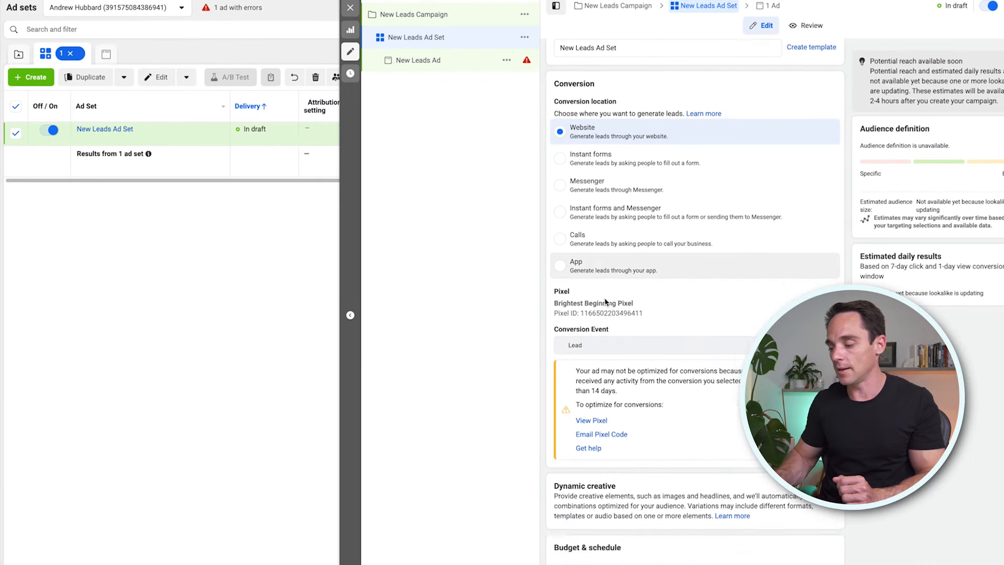
{"action": "scroll", "coordinate": [605, 299], "scroll_direction": "down", "scroll_amount": 4}
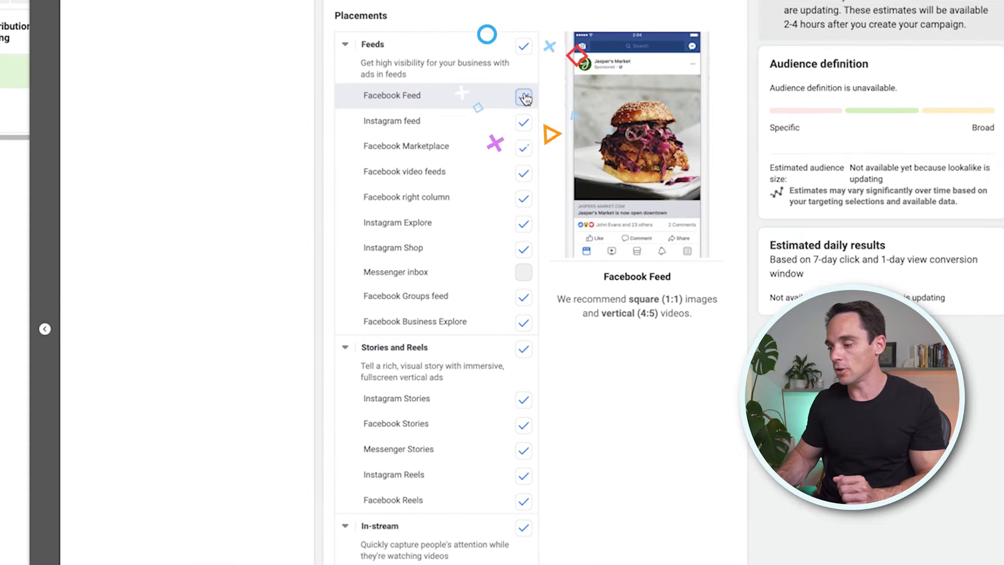
{"action": "left_click", "coordinate": [524, 96]}
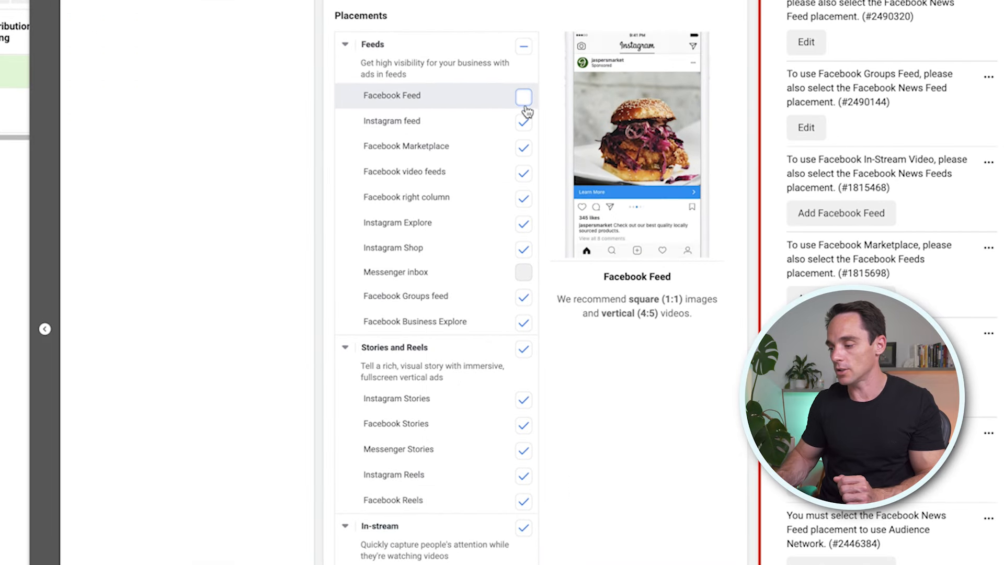
{"action": "left_click", "coordinate": [523, 147]}
{"action": "left_click", "coordinate": [523, 173]}
{"action": "left_click", "coordinate": [524, 198]}
{"action": "scroll", "coordinate": [277, 8], "scroll_direction": "up", "scroll_amount": 2}
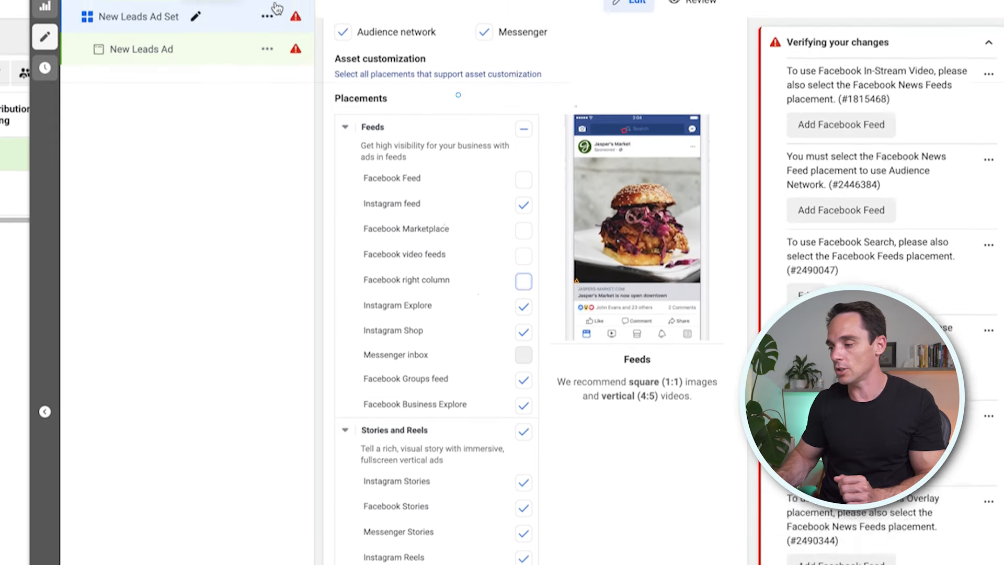
{"action": "scroll", "coordinate": [277, 8], "scroll_direction": "up", "scroll_amount": 2}
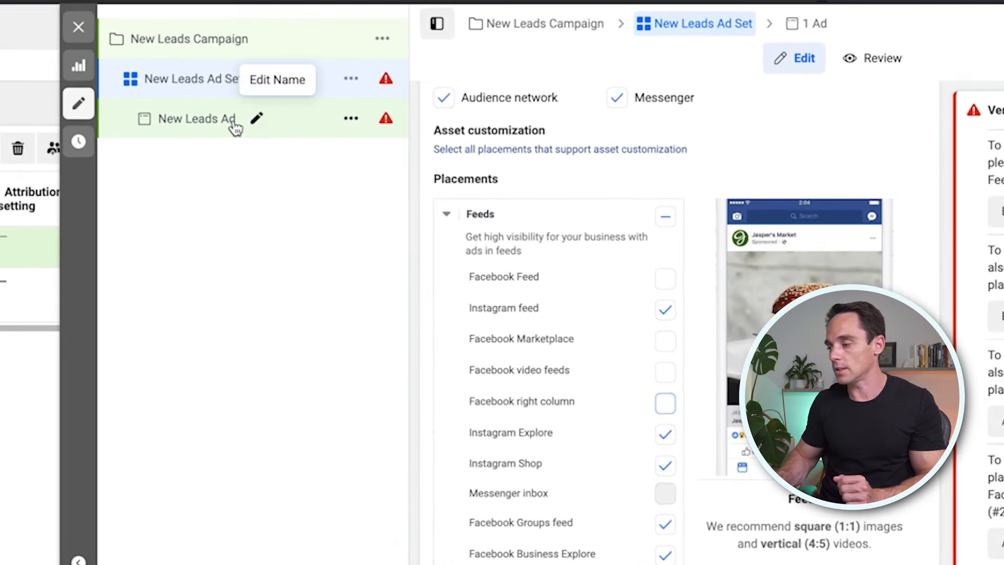
Step: Preview the New Leads Ad in the Instagram Stories, Facebook Stories and Instagram Reels placements
{"action": "left_click", "coordinate": [234, 125]}
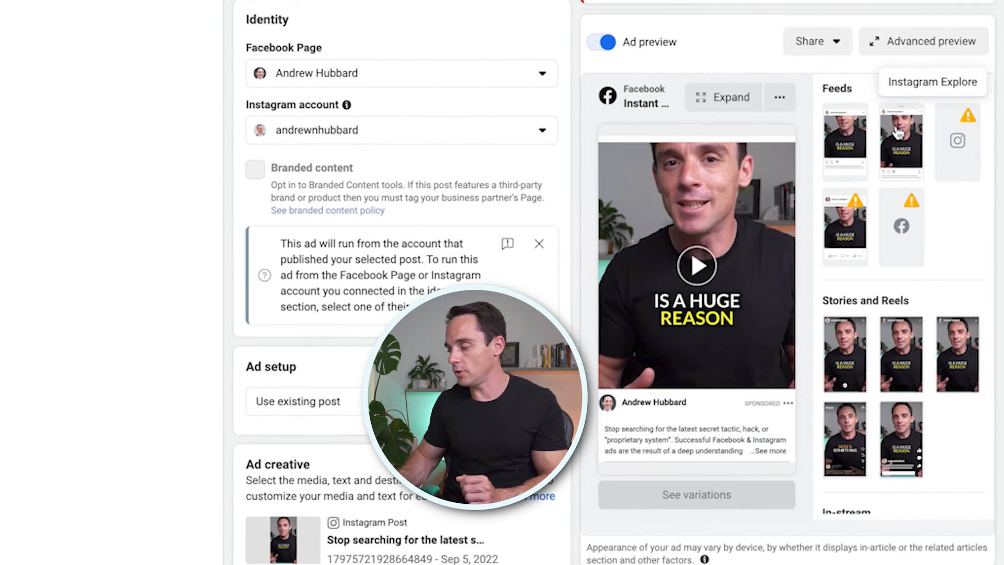
{"action": "scroll", "coordinate": [877, 263], "scroll_direction": "down", "scroll_amount": 2}
{"action": "left_click", "coordinate": [853, 277]}
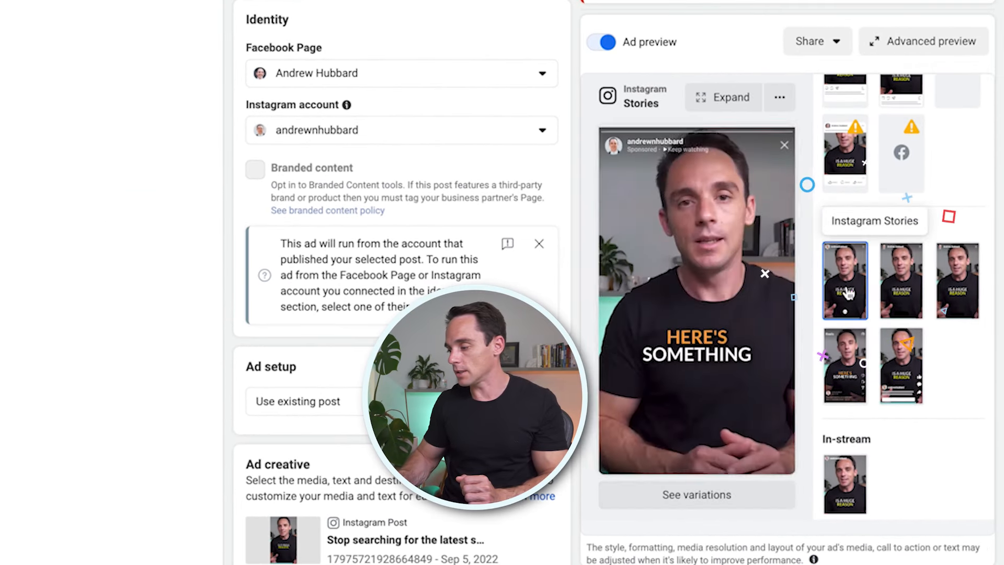
{"action": "left_click", "coordinate": [900, 278]}
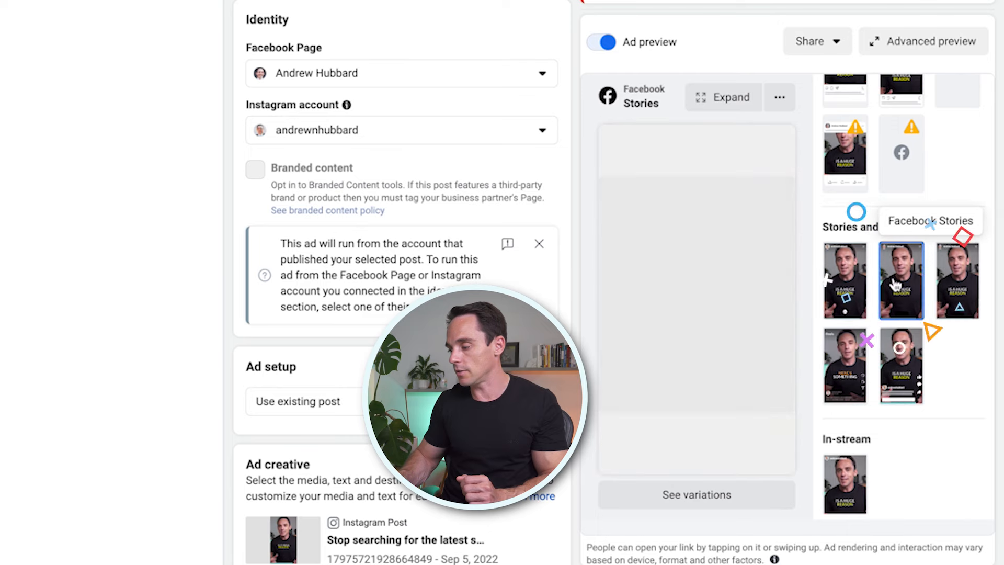
{"action": "left_click", "coordinate": [852, 361]}
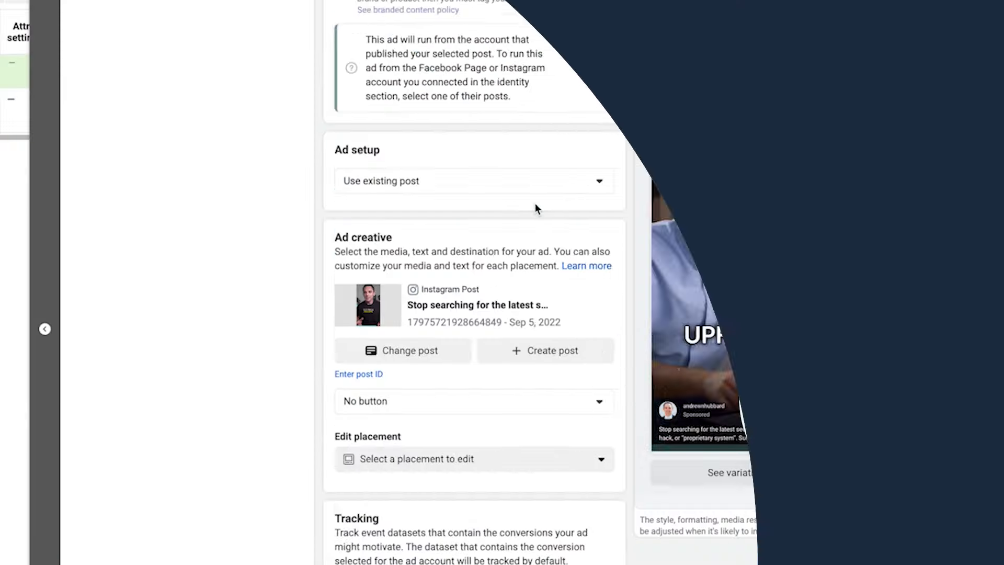
Step: Set the ad creative's call-to-action button to Learn more
{"action": "scroll", "coordinate": [535, 208], "scroll_direction": "down", "scroll_amount": 2}
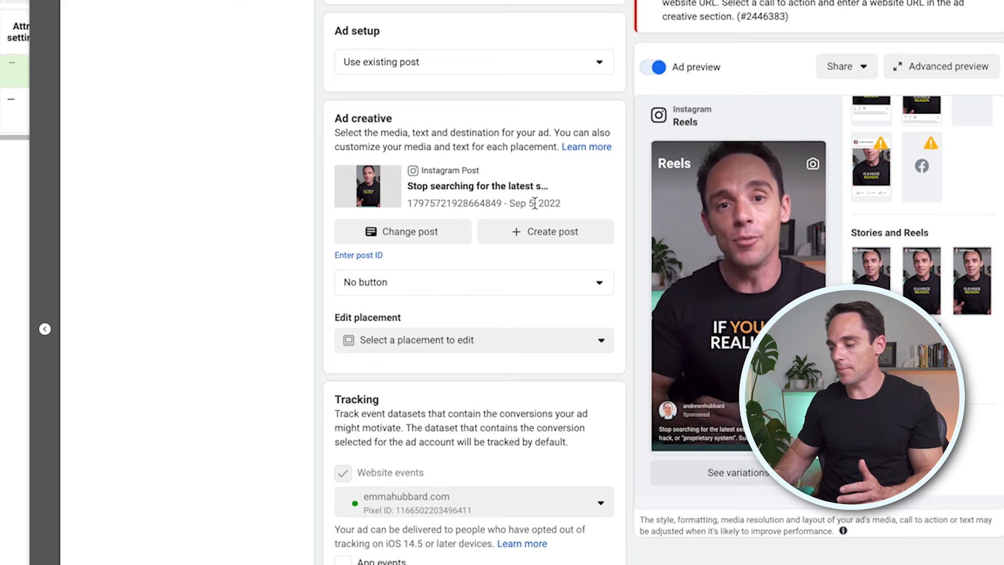
{"action": "left_click", "coordinate": [433, 286]}
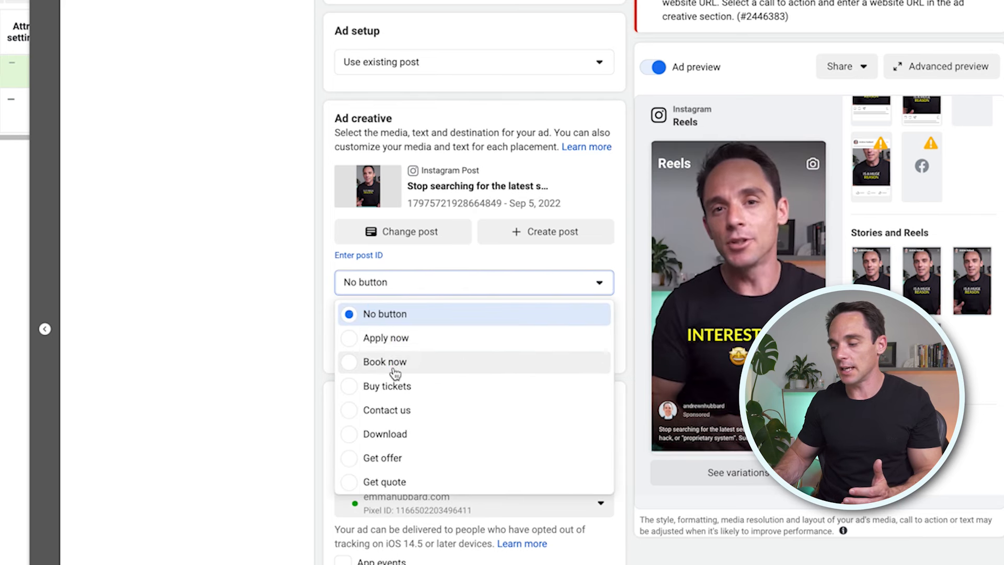
{"action": "scroll", "coordinate": [395, 373], "scroll_direction": "down", "scroll_amount": 4}
{"action": "scroll", "coordinate": [400, 416], "scroll_direction": "down", "scroll_amount": 1}
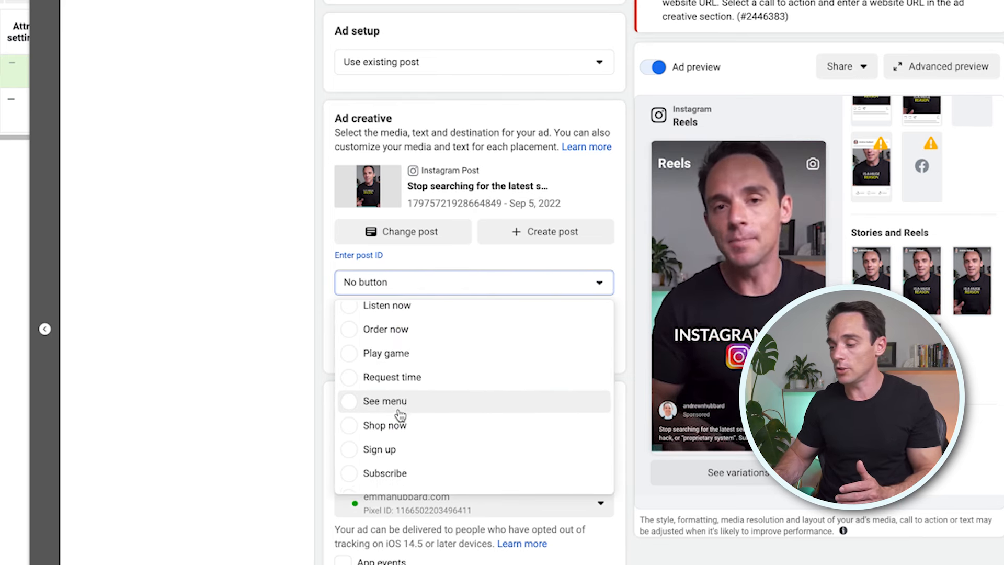
{"action": "scroll", "coordinate": [399, 418], "scroll_direction": "up", "scroll_amount": 3}
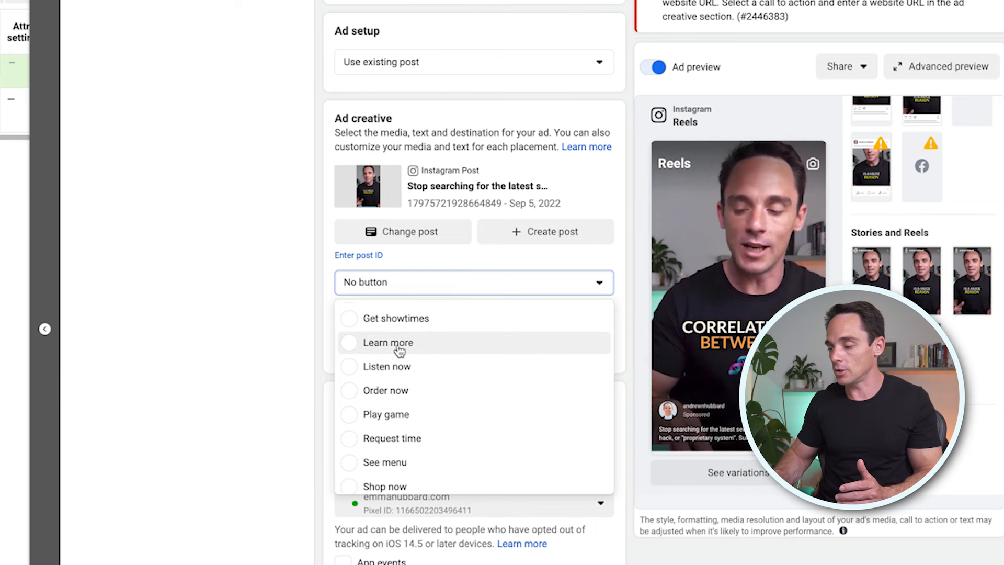
{"action": "left_click", "coordinate": [399, 345]}
Step: Enter the address of the advertiser's /7steps landing page as the ad's required website URL
{"action": "left_click", "coordinate": [377, 377]}
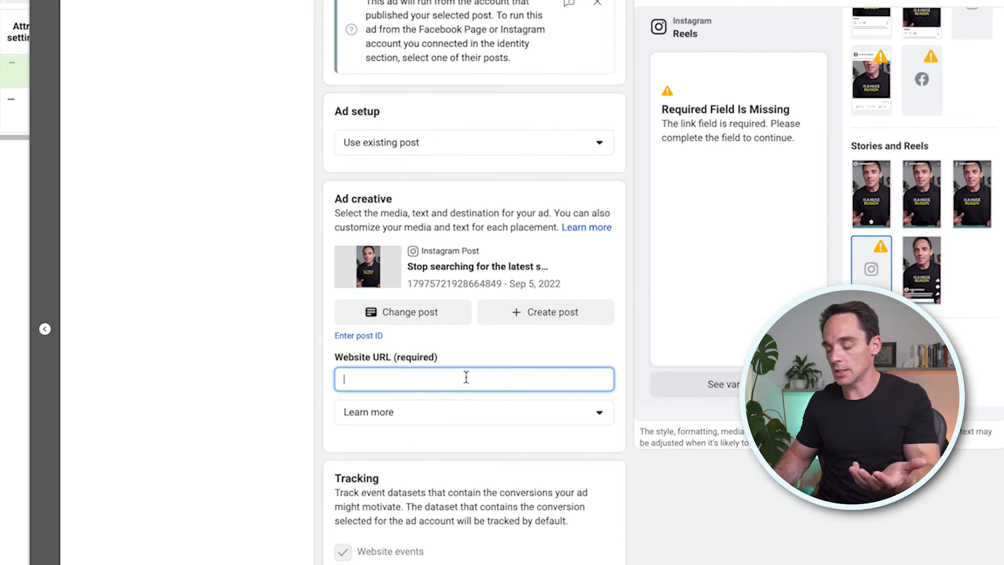
{"action": "type", "text": "https://andrewhu"}
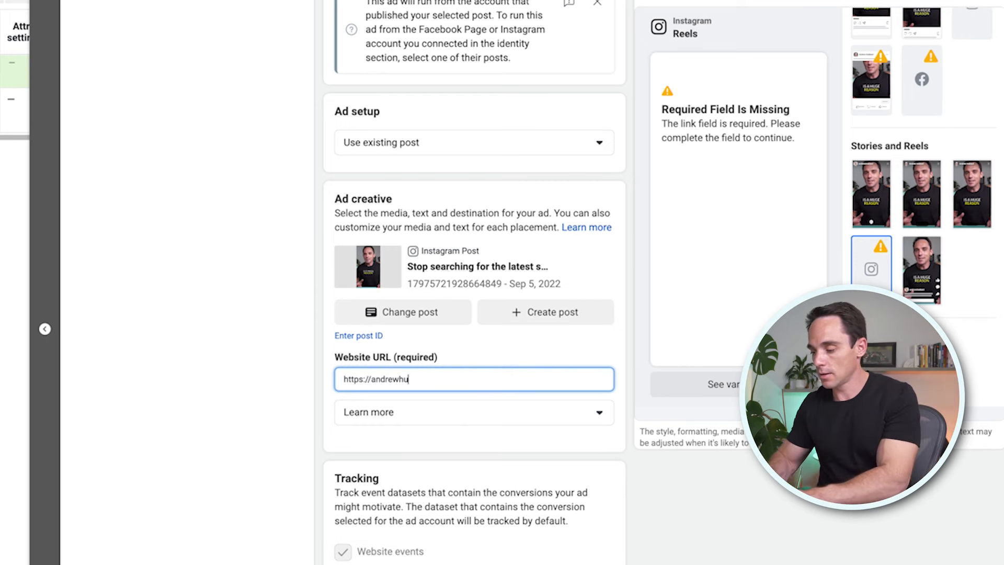
{"action": "type", "text": "bbard.co/7steps"}
{"action": "left_click", "coordinate": [686, 511]}
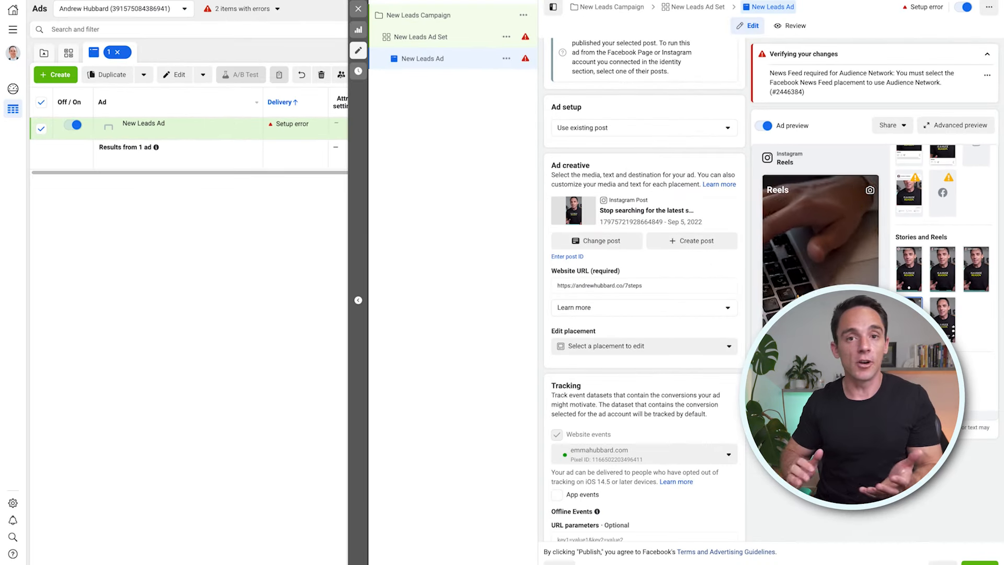
Step: Examine the domain and pixel options for website event tracking and compare them with the domain in the ad's website URL
{"action": "scroll", "coordinate": [643, 385], "scroll_direction": "down", "scroll_amount": 2}
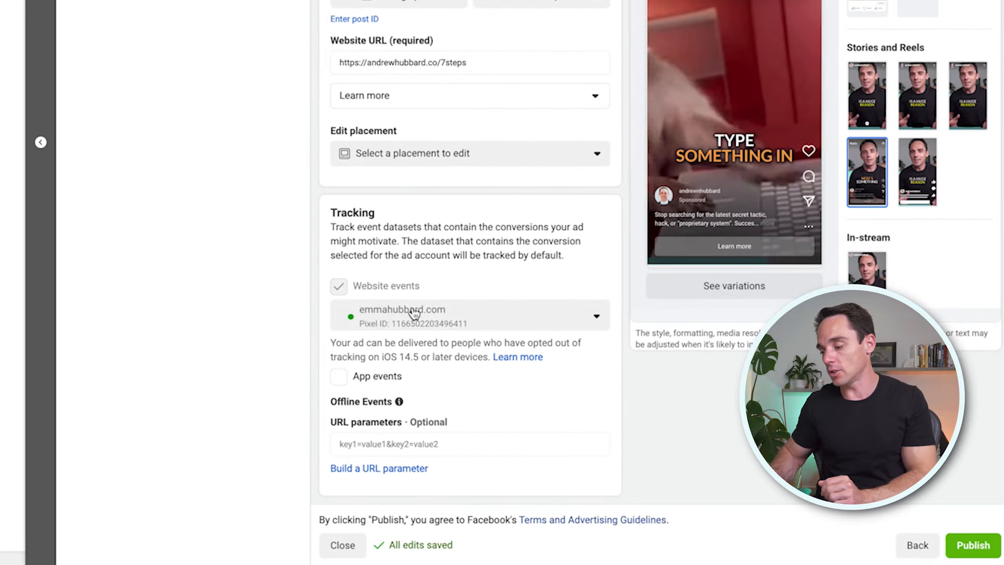
{"action": "left_click", "coordinate": [415, 313]}
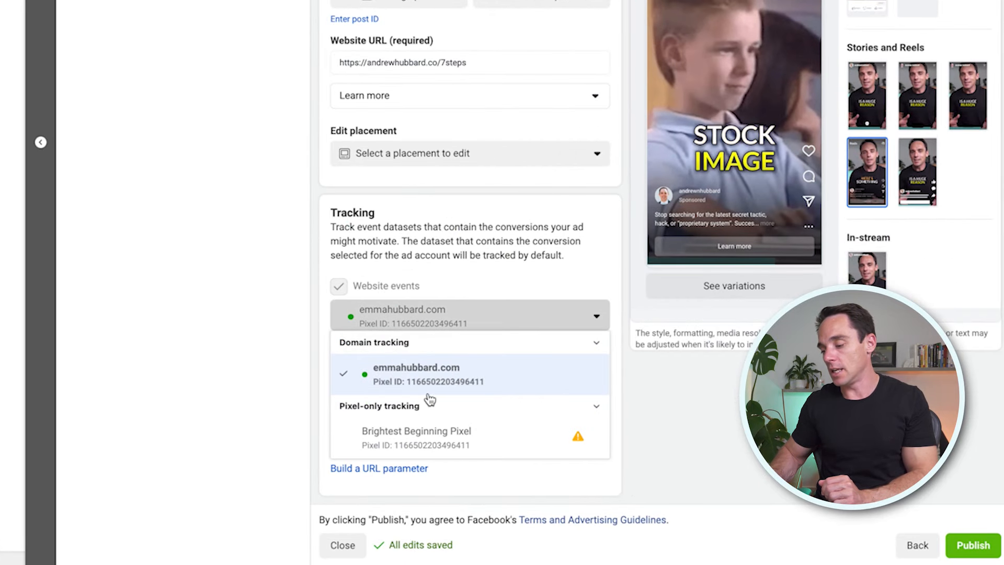
{"action": "left_click", "coordinate": [465, 274]}
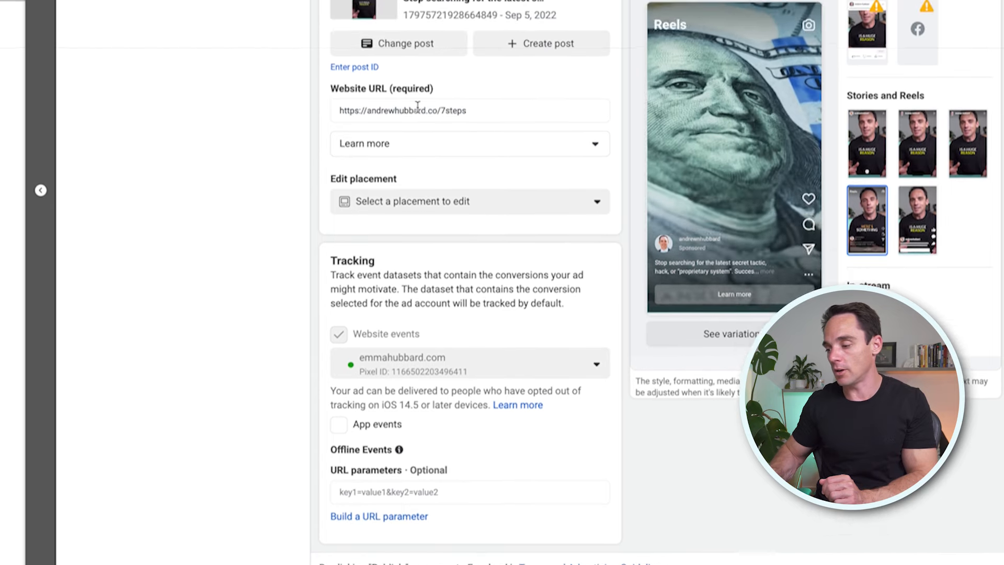
{"action": "left_click", "coordinate": [432, 62]}
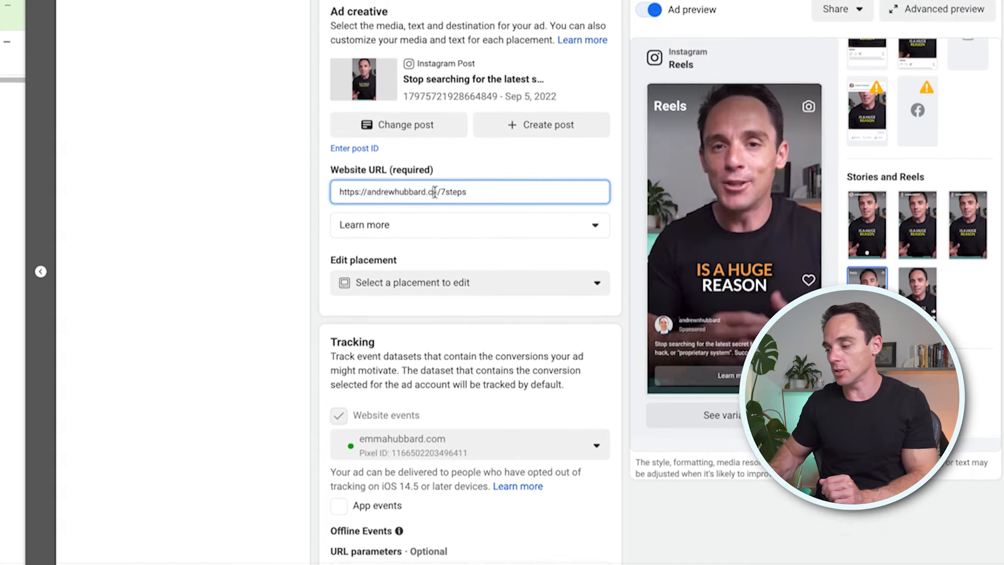
{"action": "left_click", "coordinate": [371, 63]}
{"action": "left_click", "coordinate": [419, 390]}
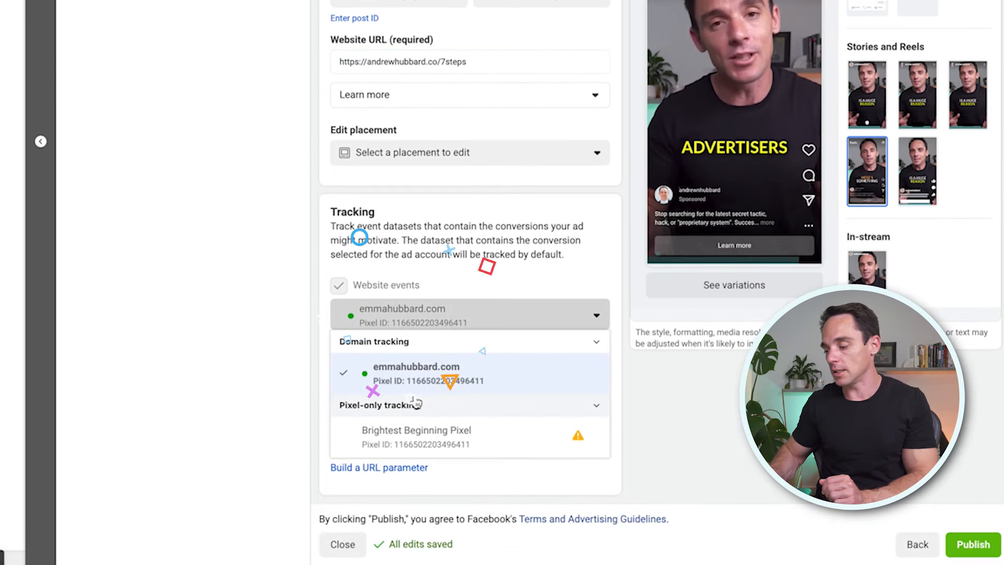
{"action": "left_click", "coordinate": [428, 289]}
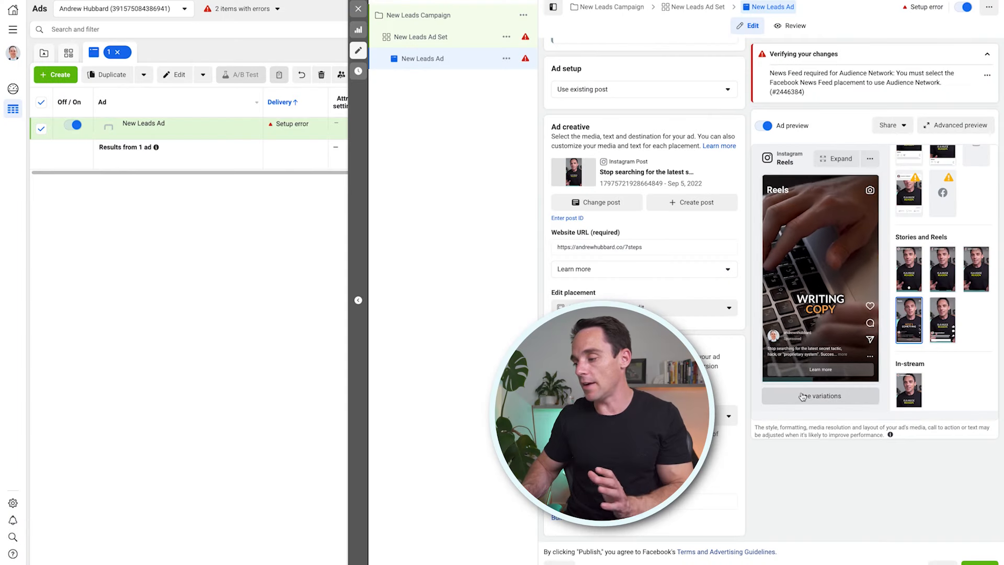
Step: Close the ad editor and switch the ads table to the Performance and Clicks column preset
{"action": "scroll", "coordinate": [856, 254], "scroll_direction": "up", "scroll_amount": 1}
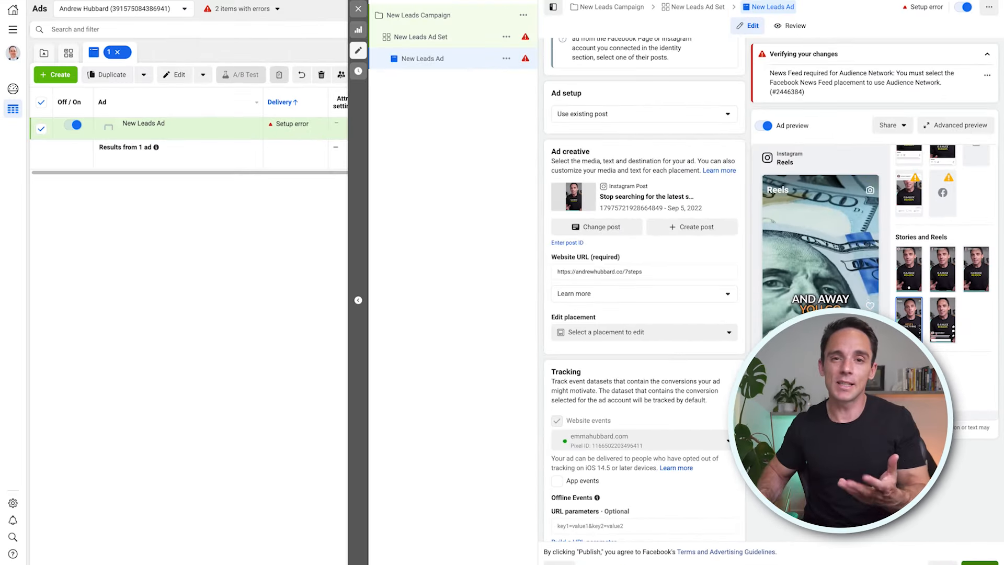
{"action": "left_click", "coordinate": [358, 10]}
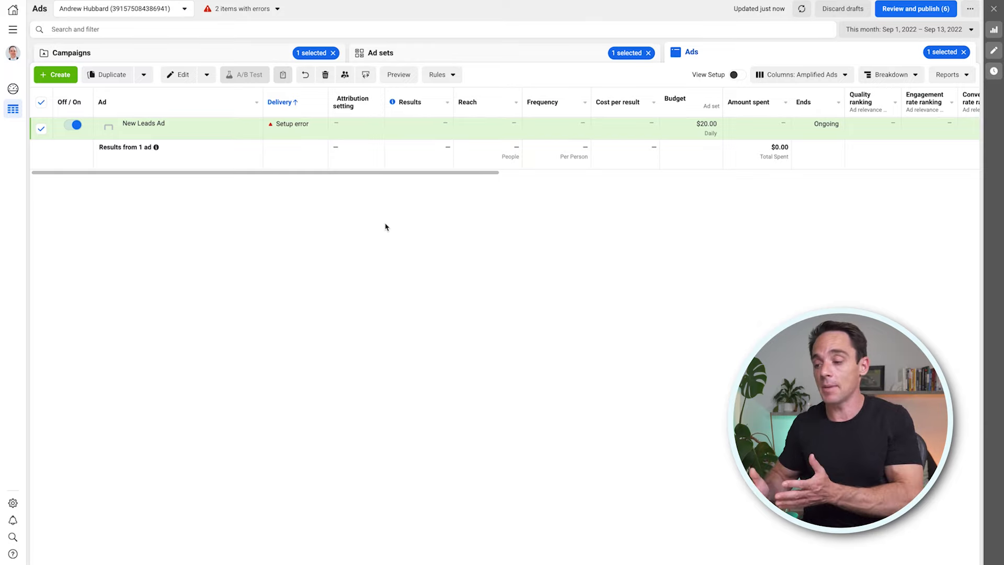
{"action": "left_click", "coordinate": [797, 74]}
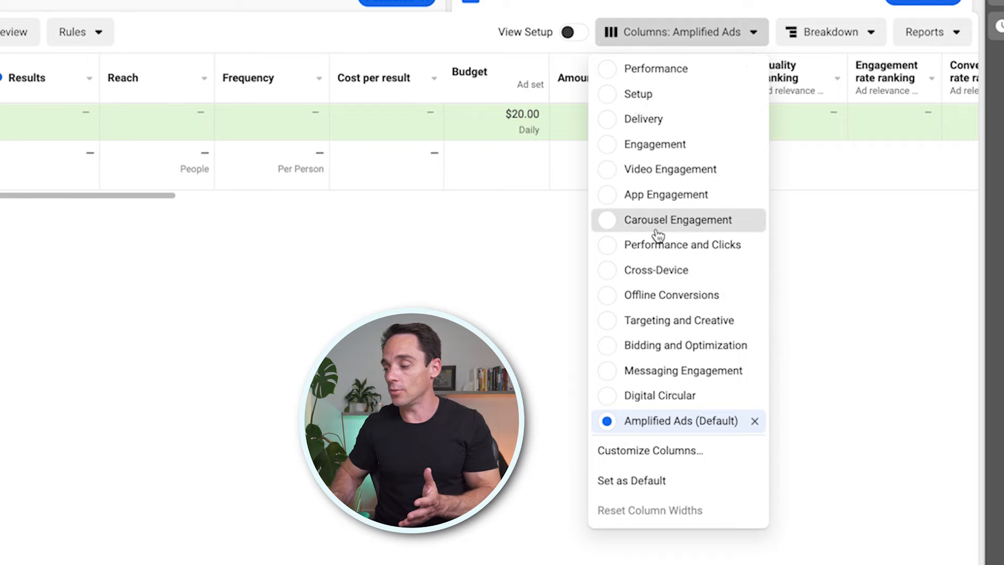
{"action": "left_click", "coordinate": [649, 246]}
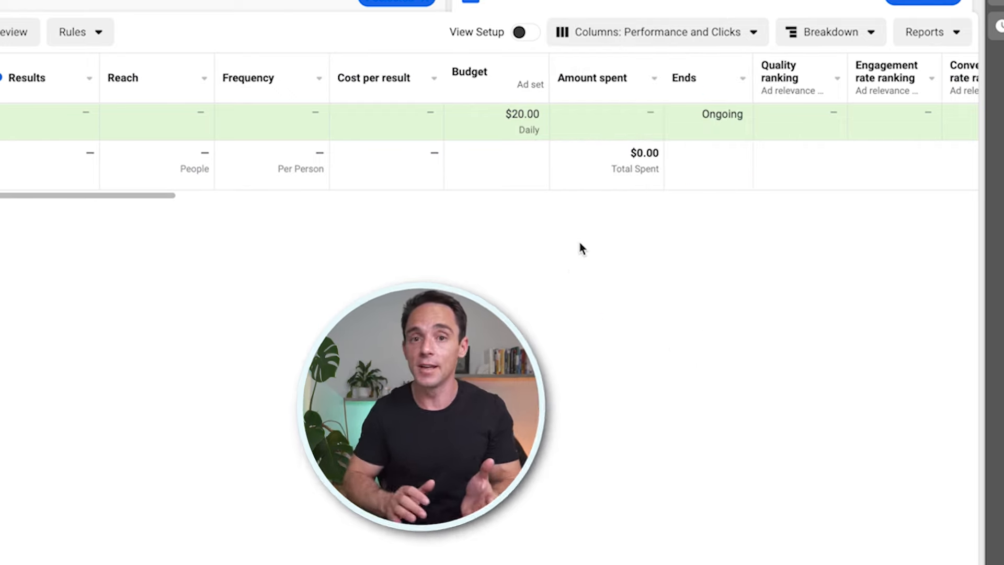